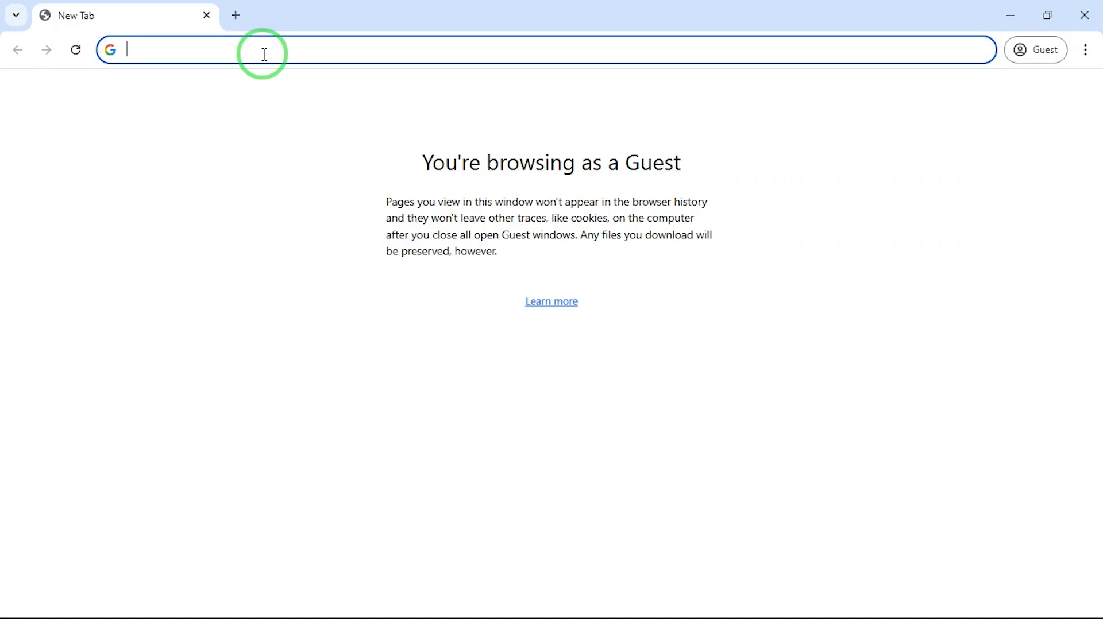
text(ka)
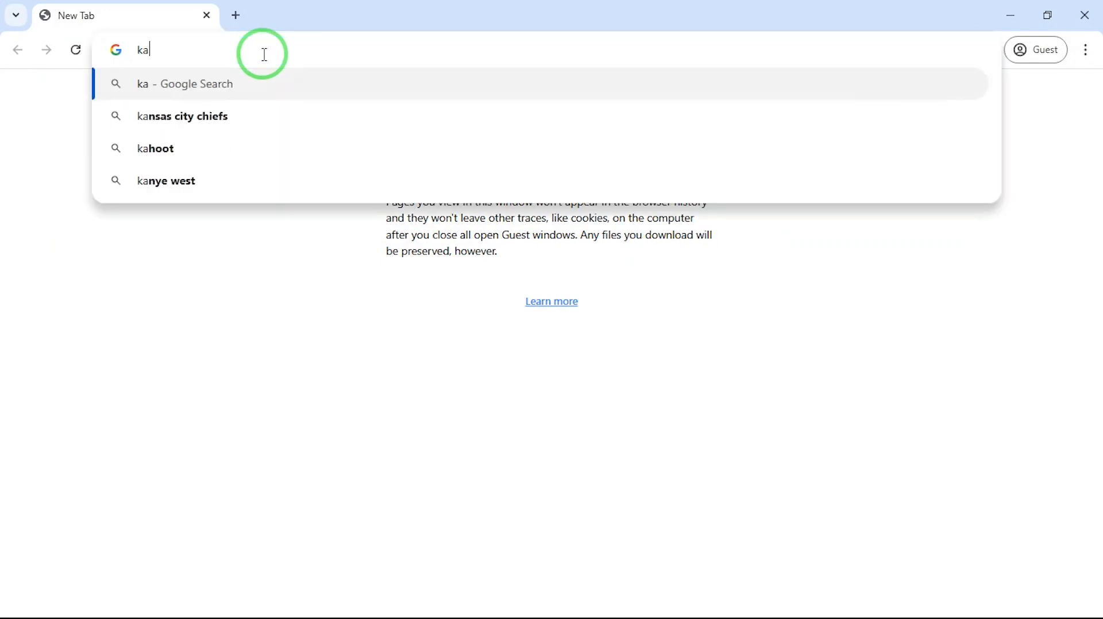
text(li)
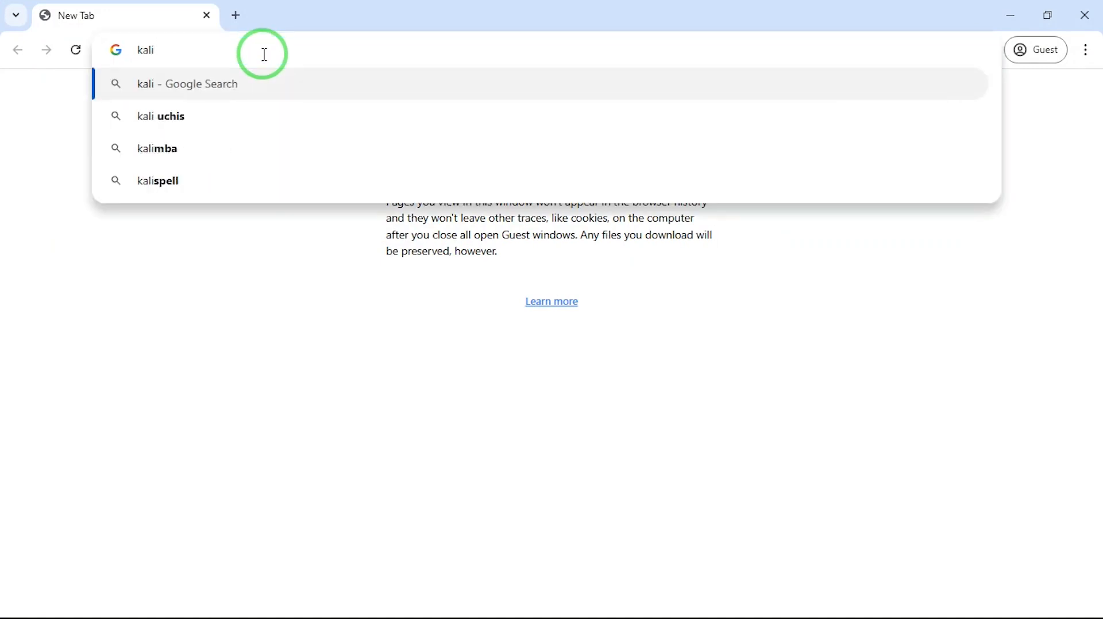
Search Google for kali from the Chrome address bar
key(Return)
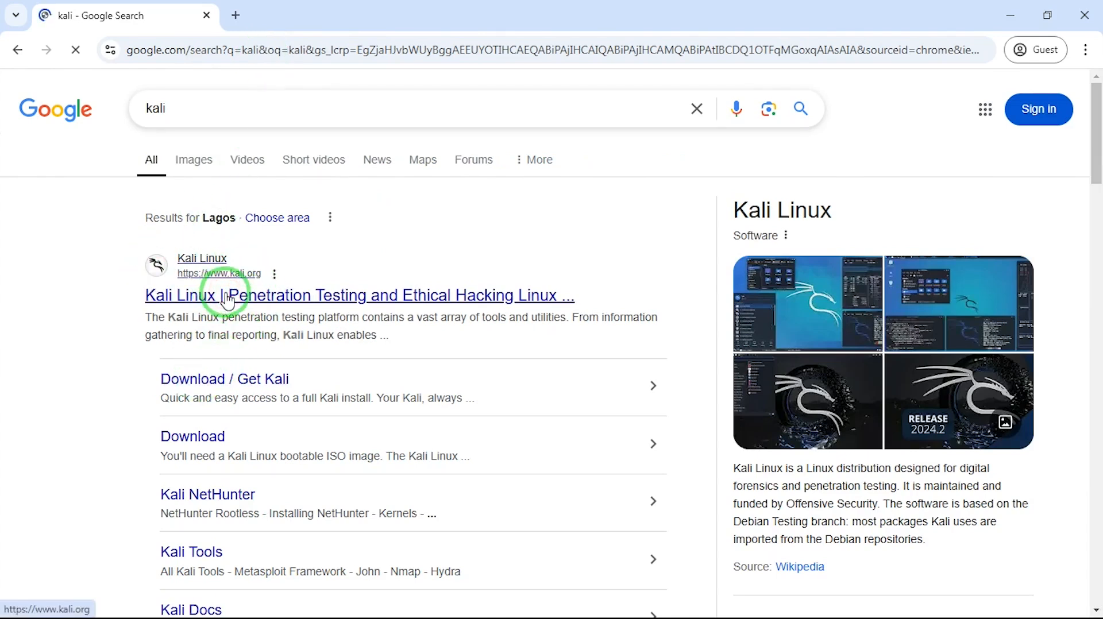
Reach the recommended installer images on kali.org's Get Kali download page
click(225, 296)
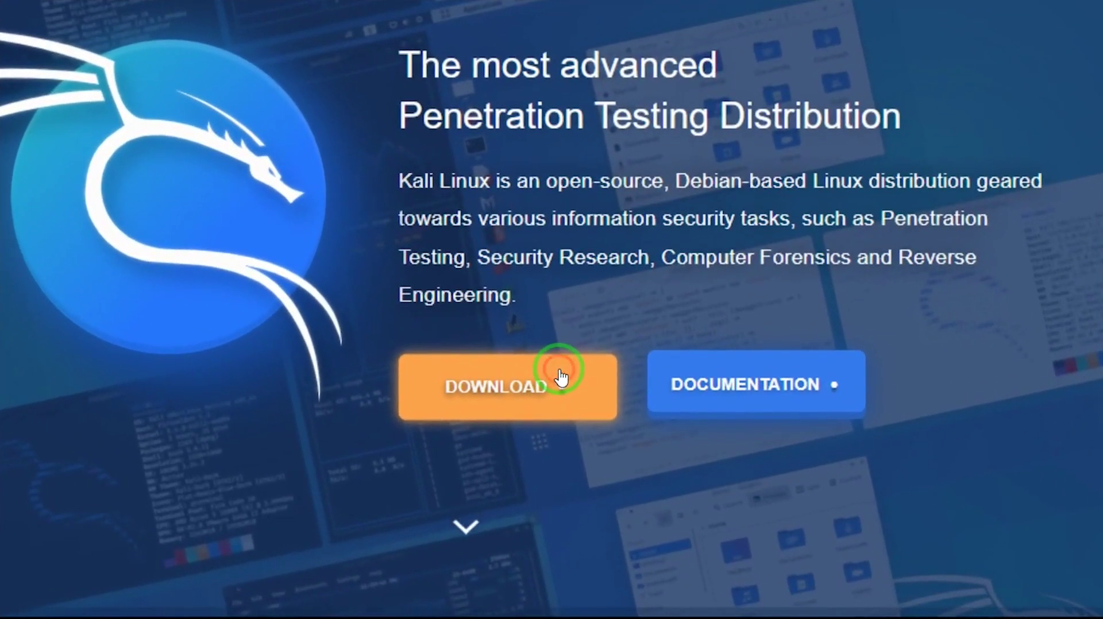
click(560, 377)
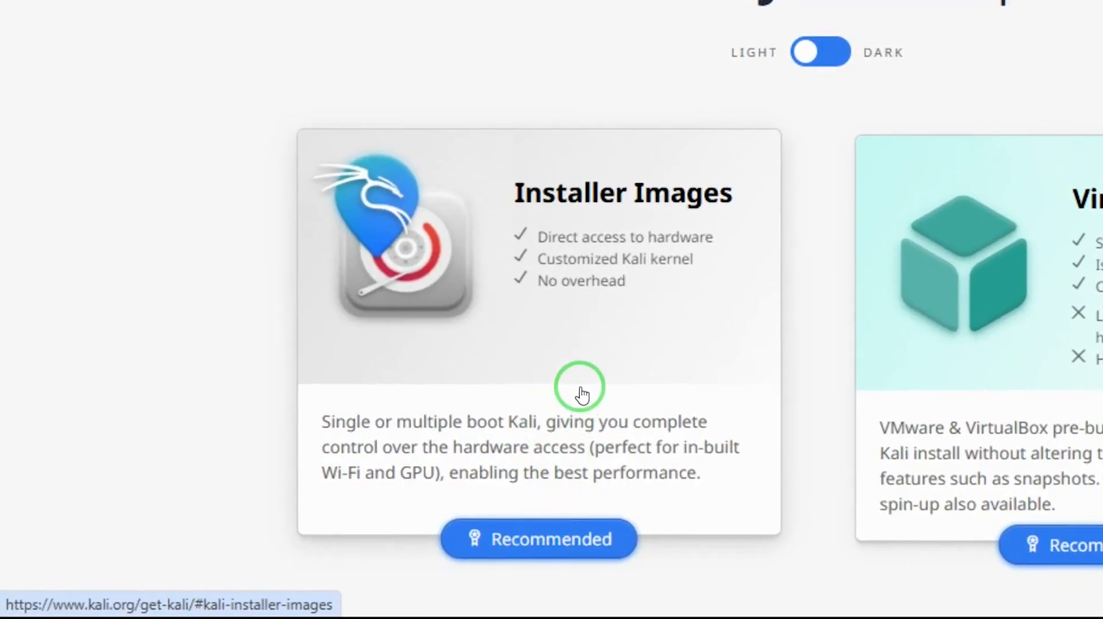
click(549, 550)
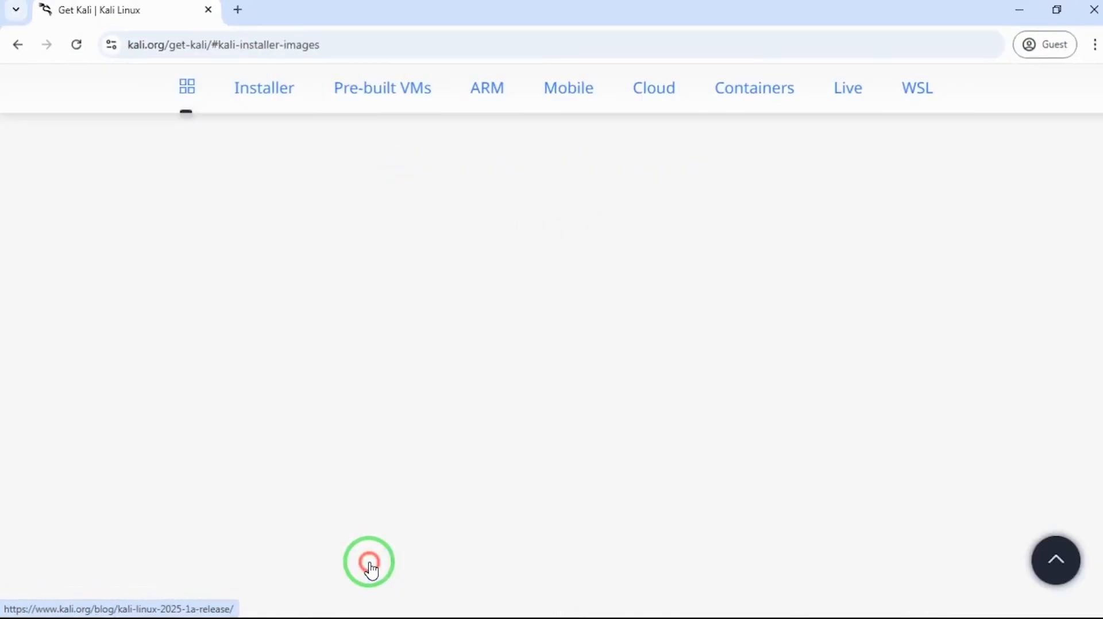
scroll(517, 457, down, 3)
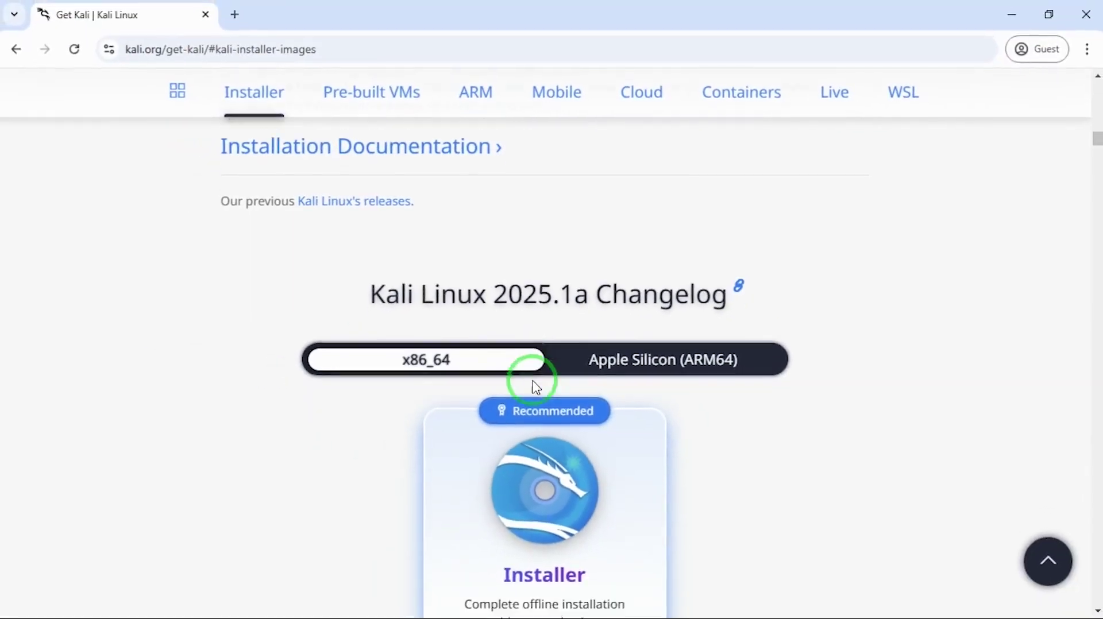
scroll(534, 386, down, 3)
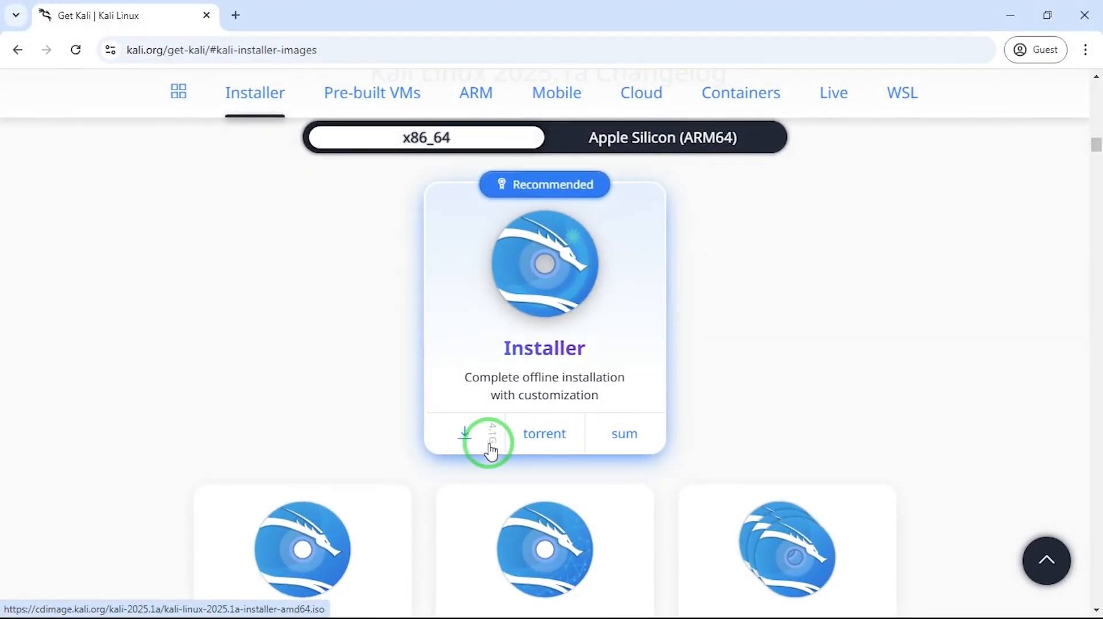
scroll(479, 455, up, 1)
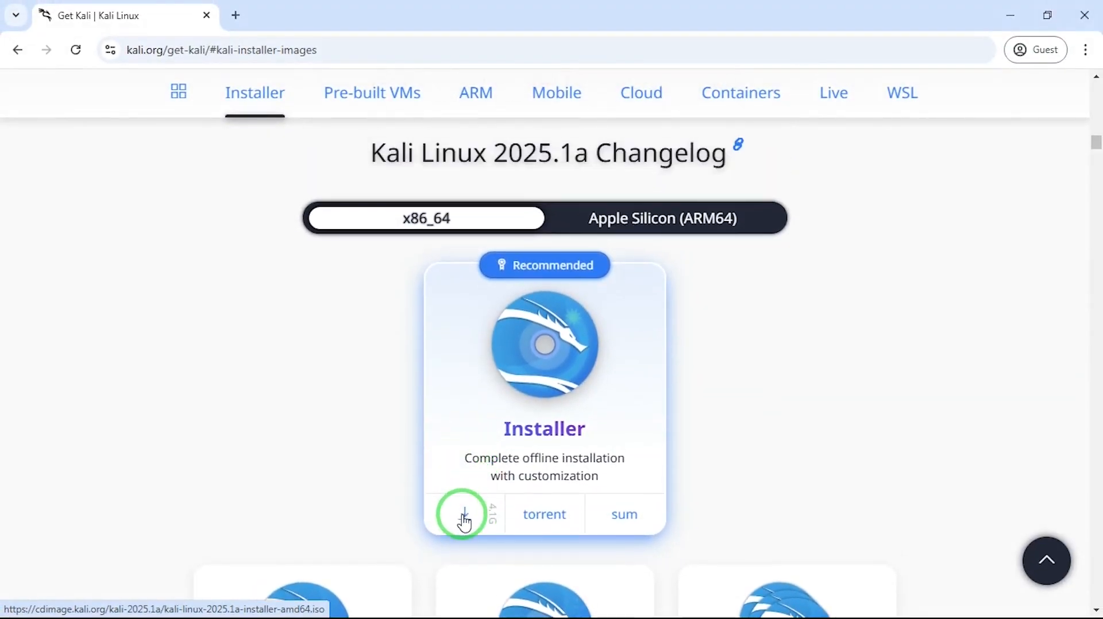
Start the 64-bit installer ISO download to Downloads, then pause, cancel and dismiss it
click(464, 515)
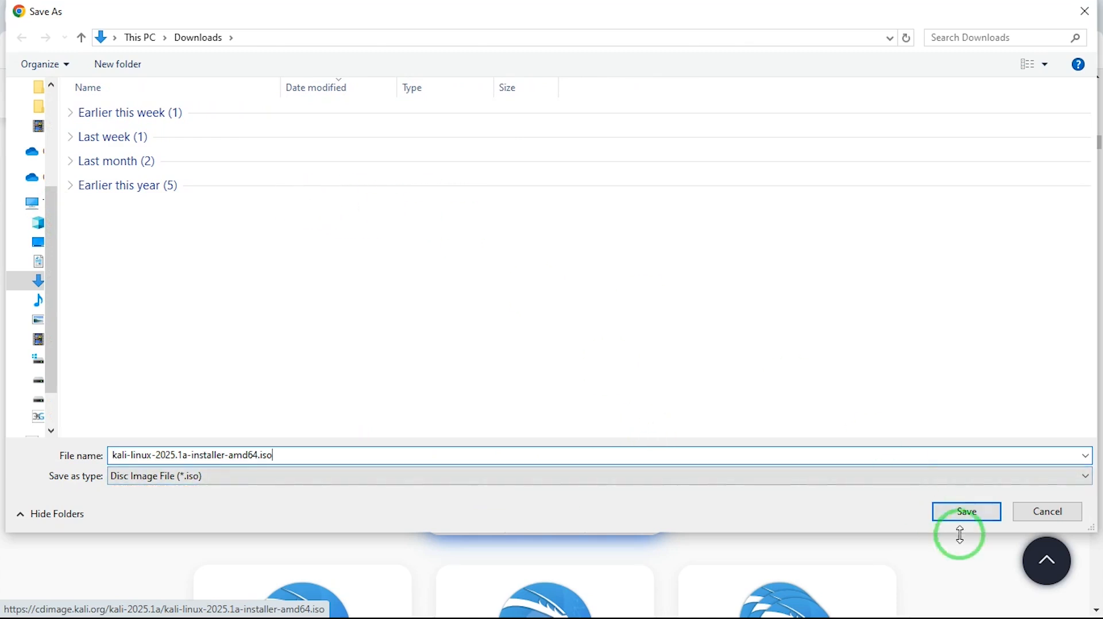
click(963, 514)
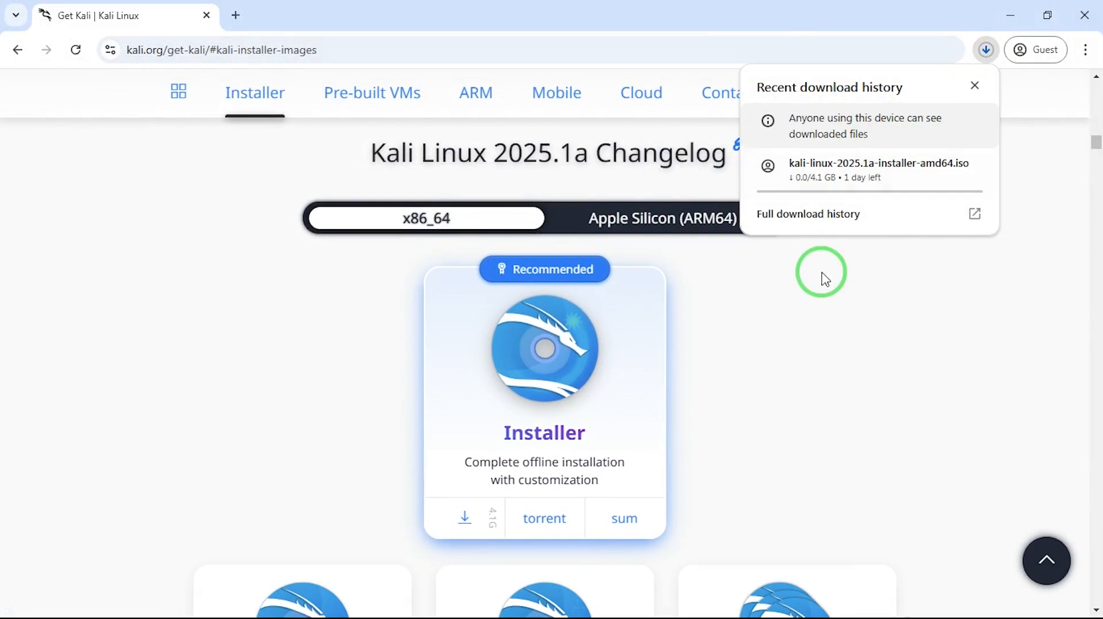
click(942, 165)
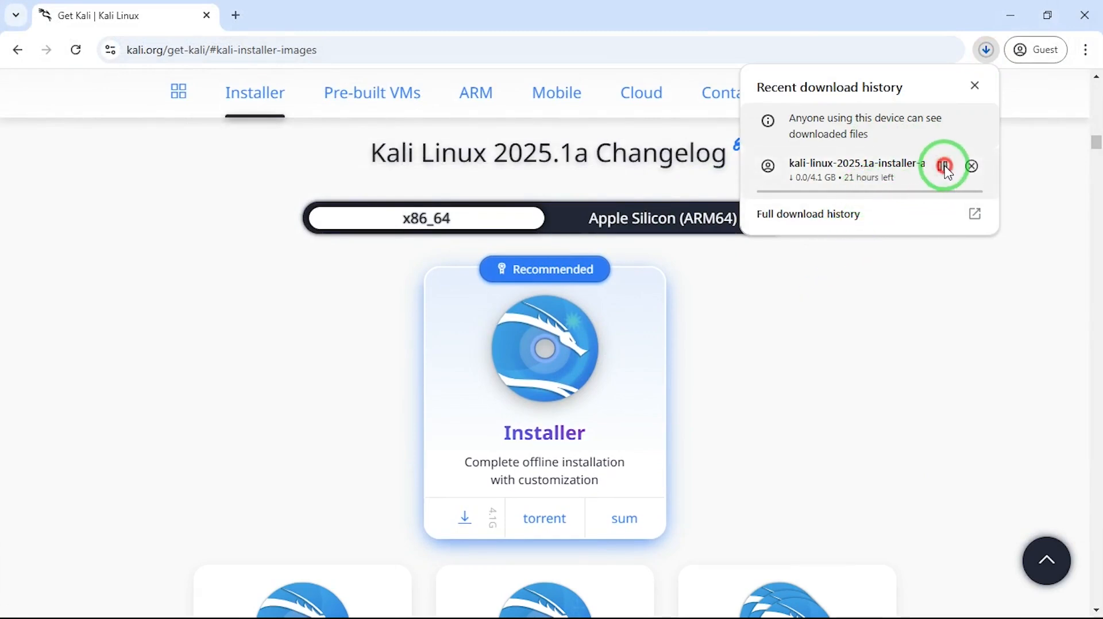
click(971, 164)
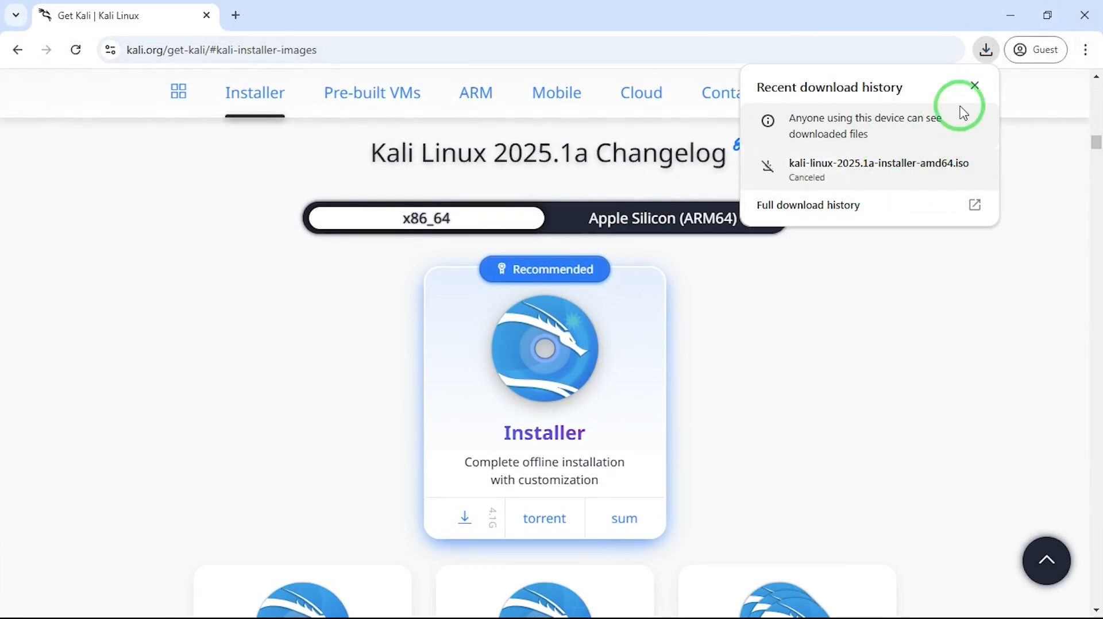
click(593, 17)
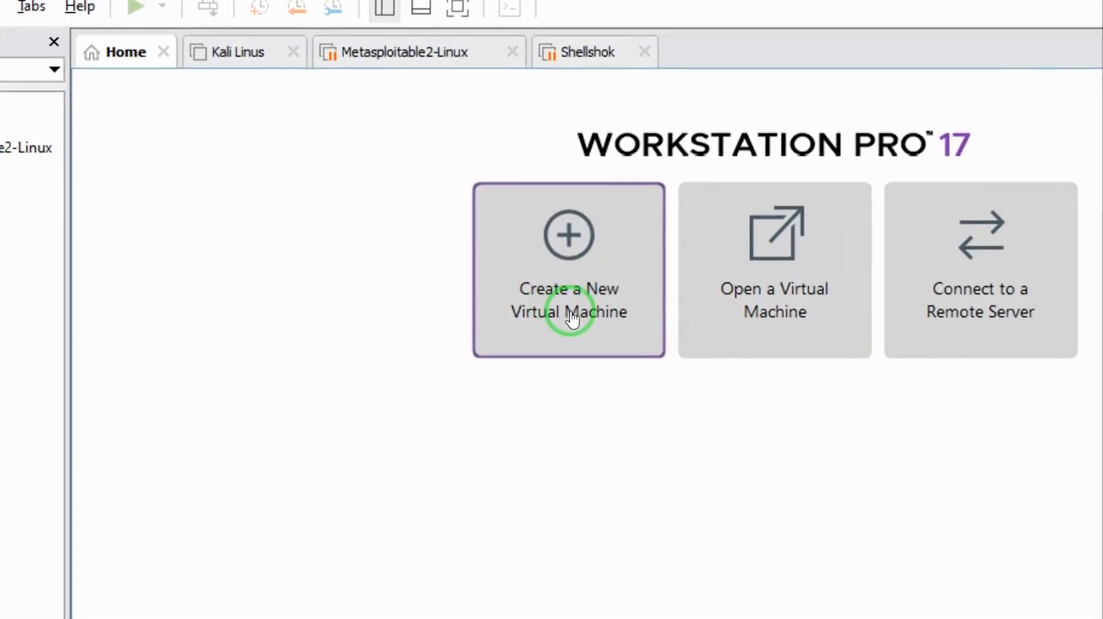
Start a Typical new virtual machine that installs from an installer disc image (ISO)
click(514, 247)
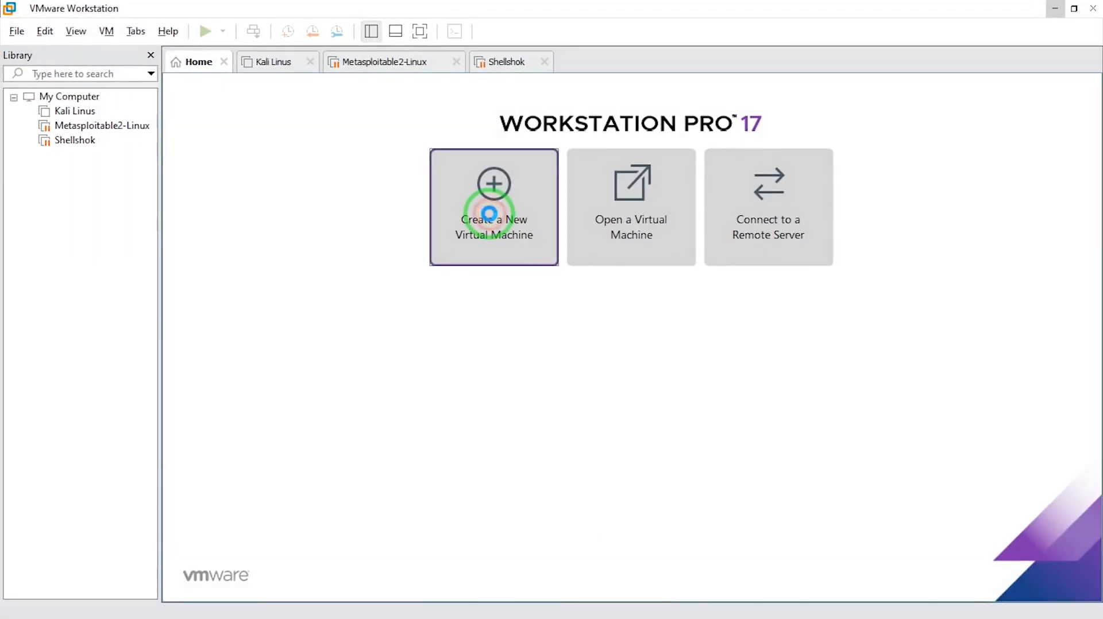
click(494, 222)
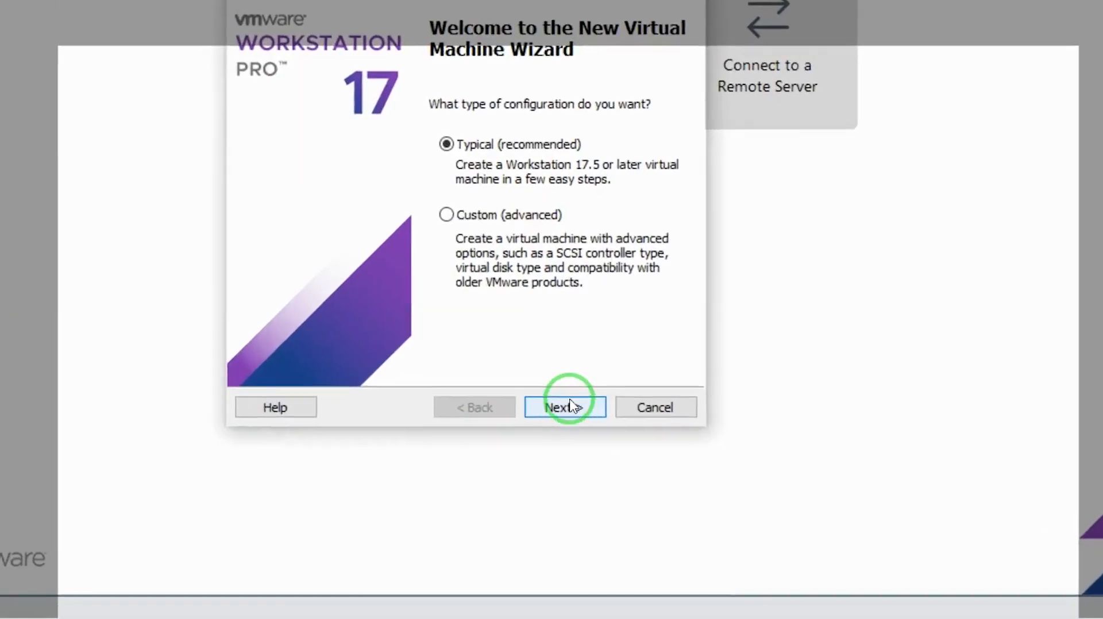
click(551, 517)
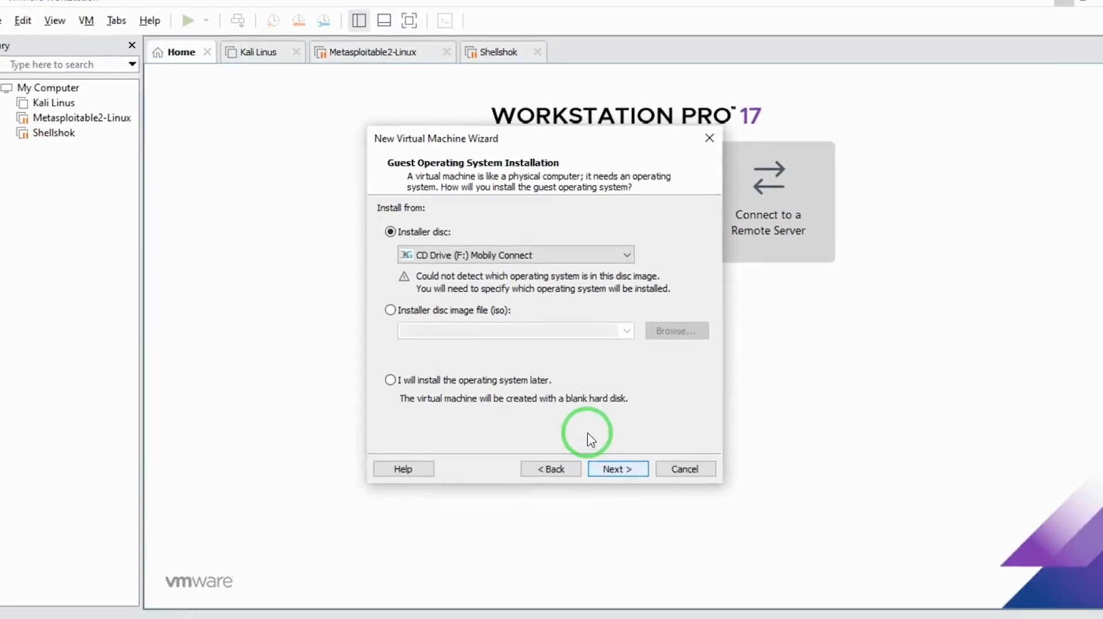
click(457, 261)
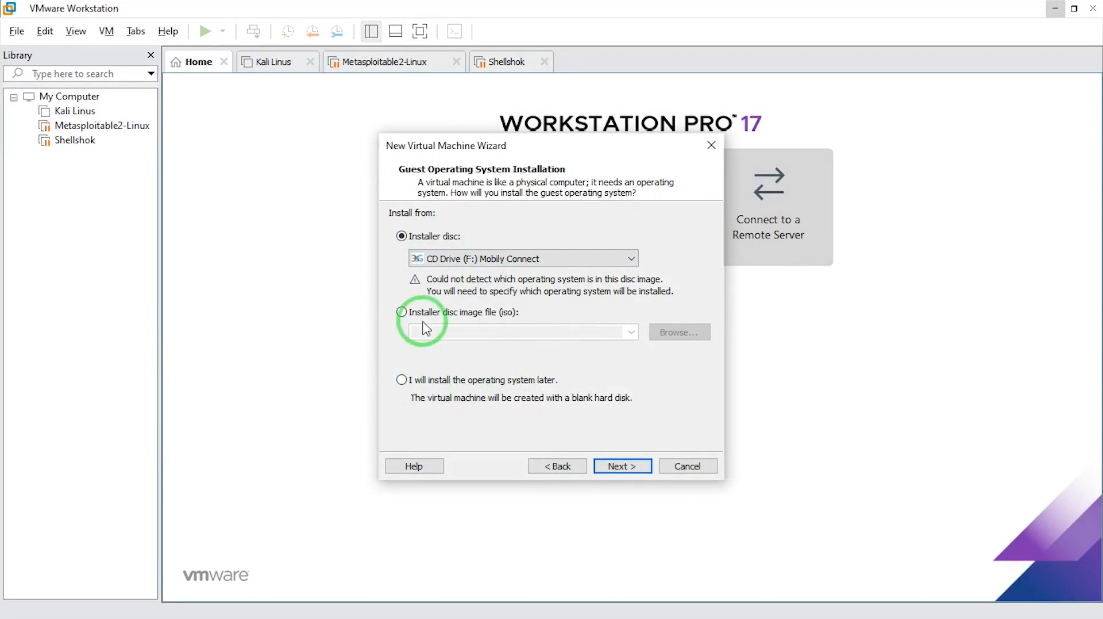
click(401, 313)
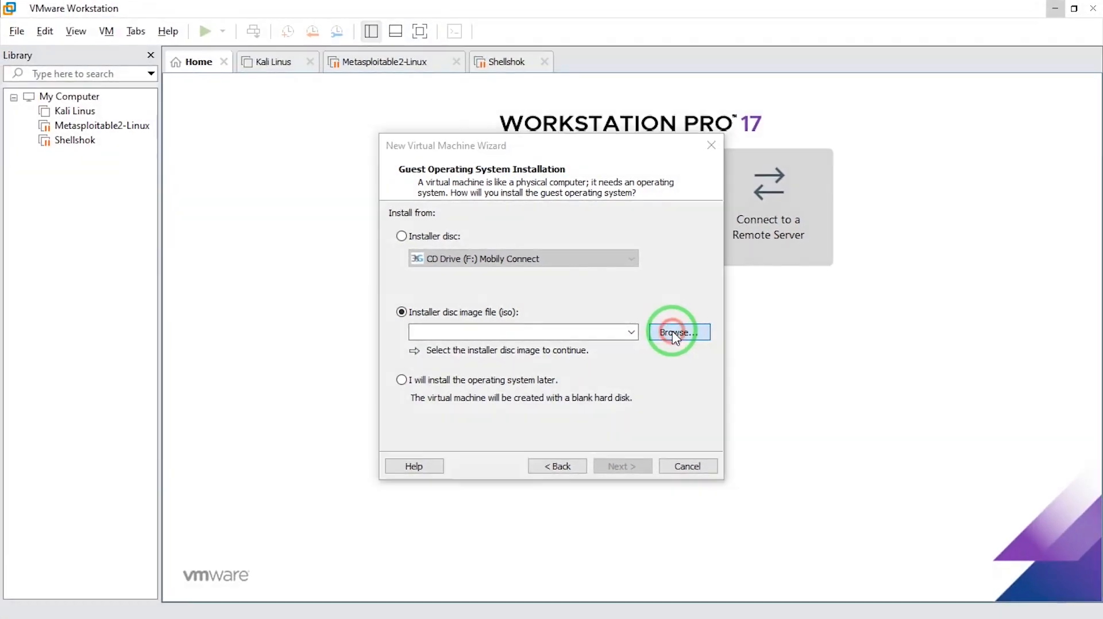
Attach kali-linux-2025.1a-installer-amd64.iso from the Desktop and continue to guest OS selection
click(672, 332)
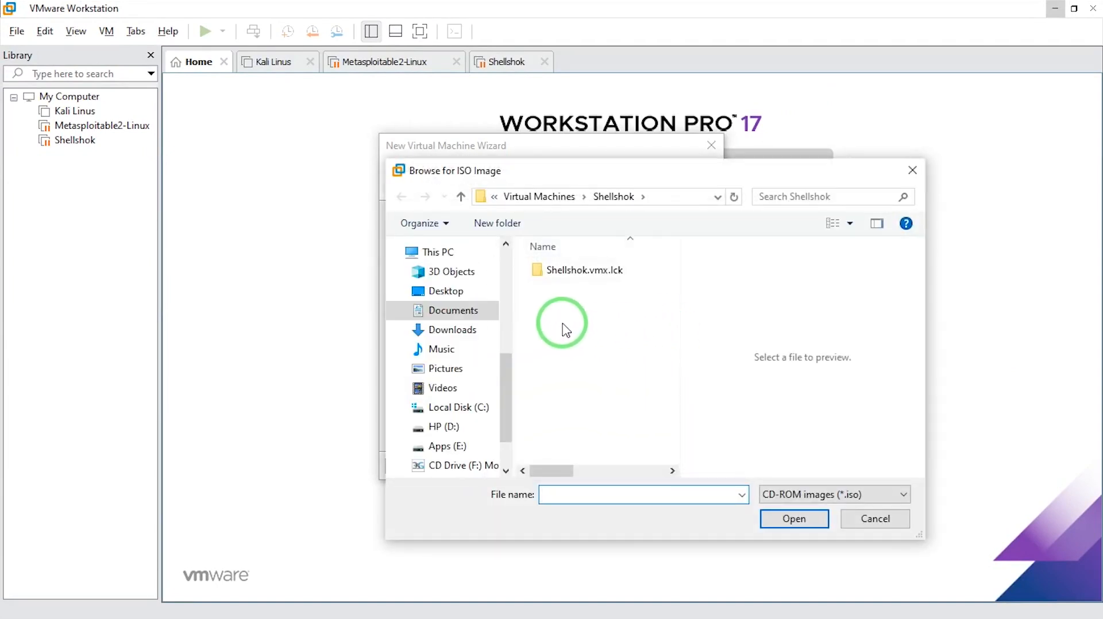
click(446, 290)
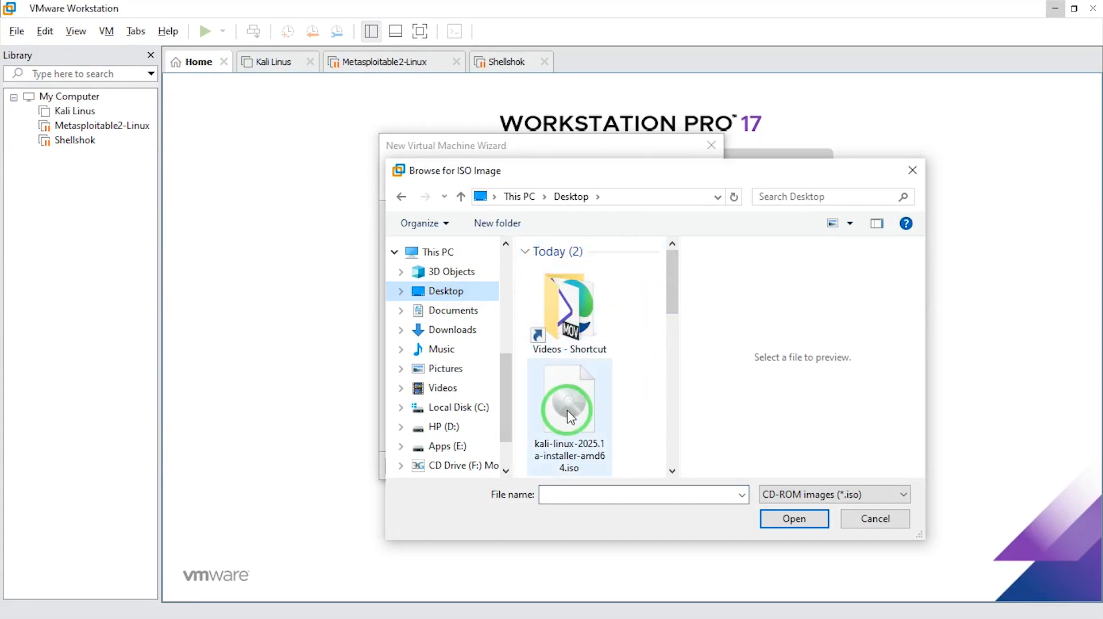
mouse_move(545, 361)
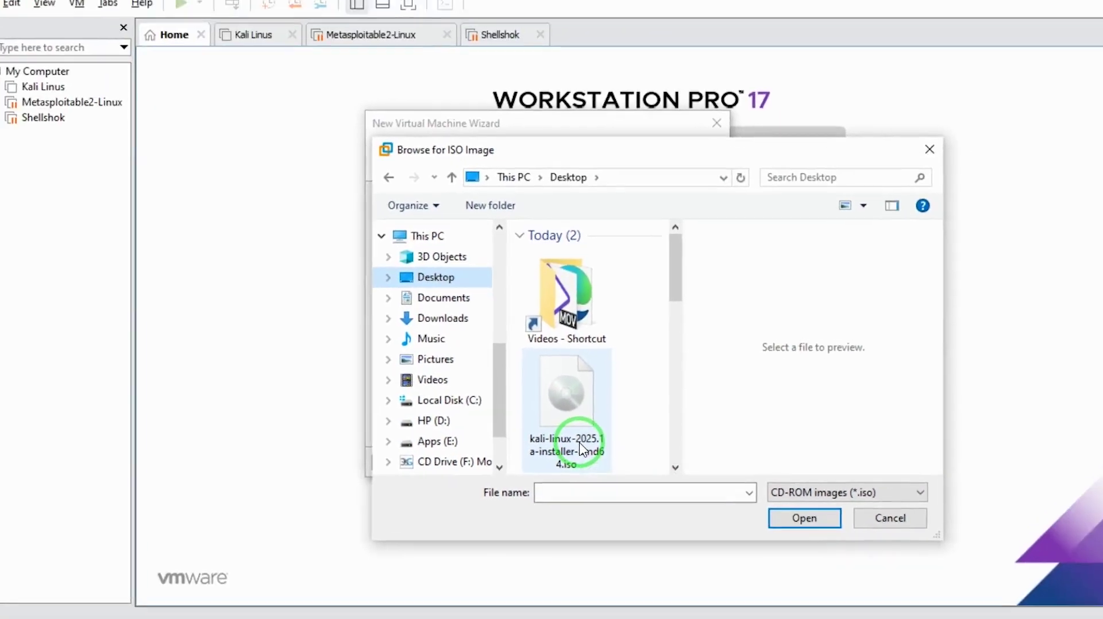
click(563, 406)
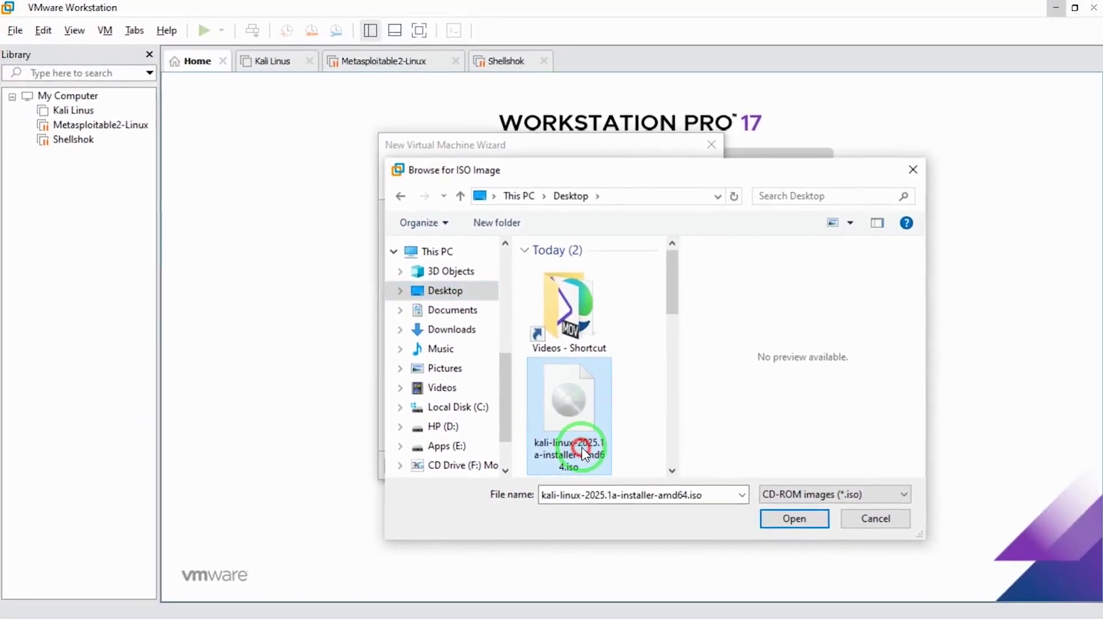
click(793, 518)
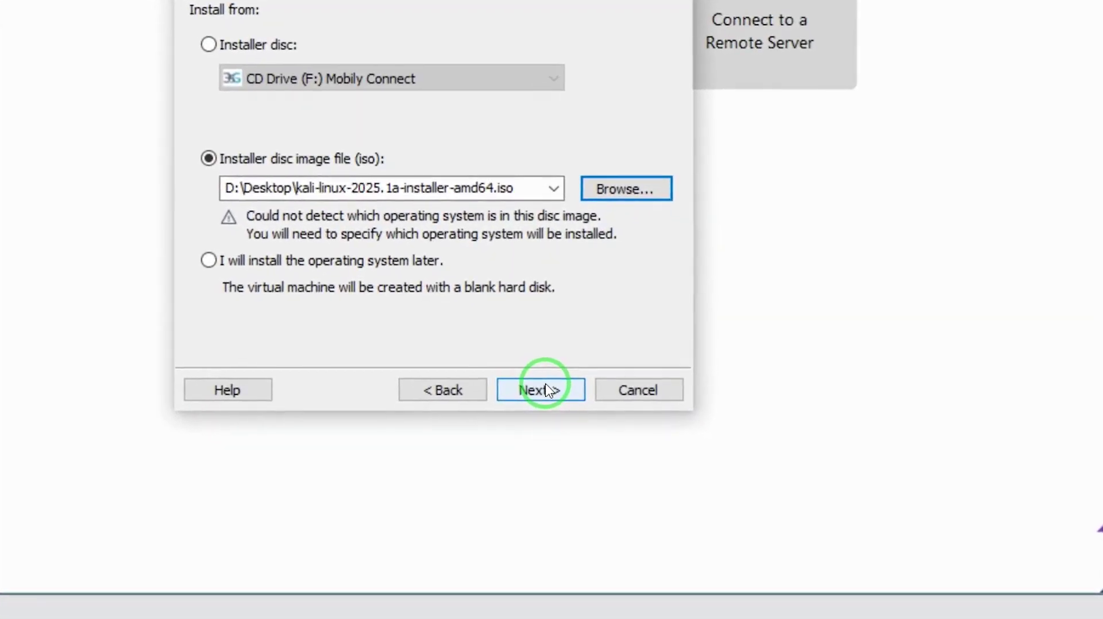
click(622, 466)
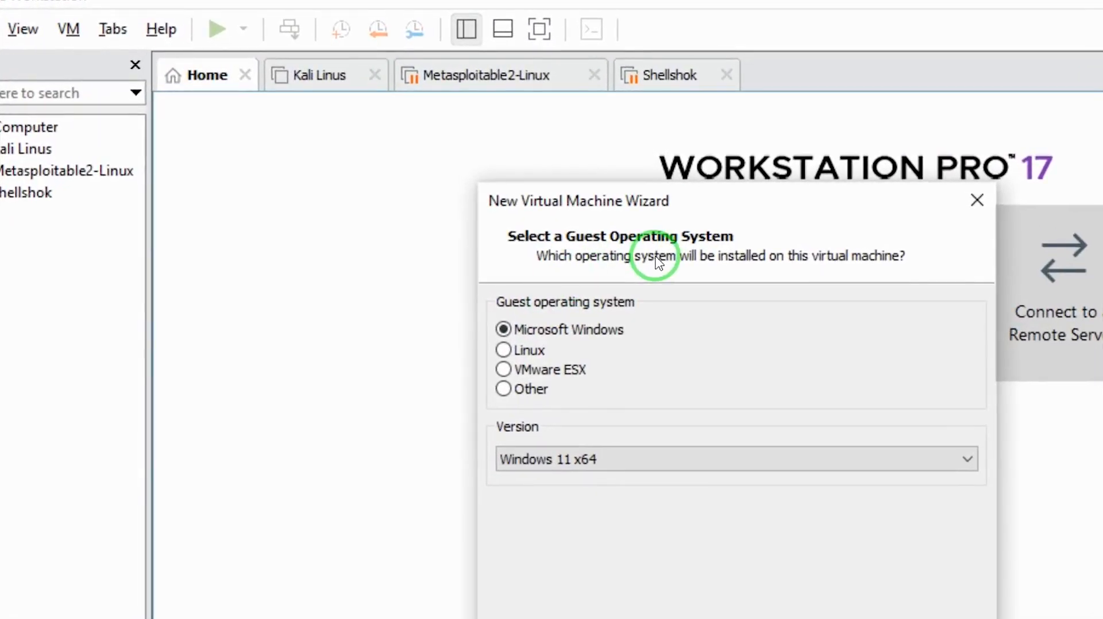
Set the guest OS to Linux, version Other Linux 6.x kernel 64-bit, and continue to naming
click(504, 351)
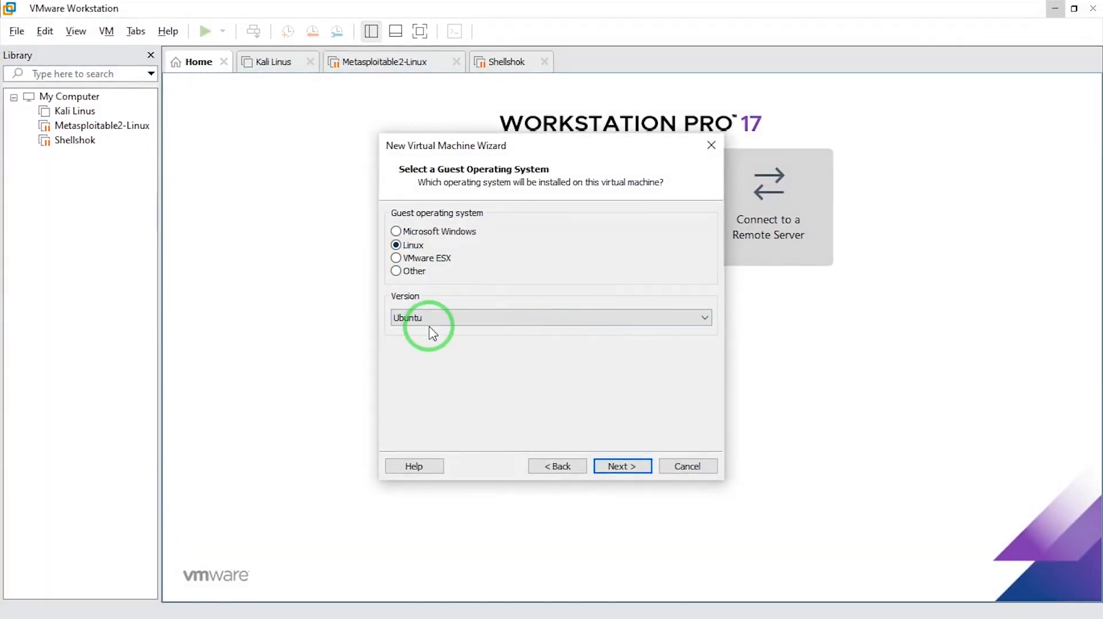
click(663, 317)
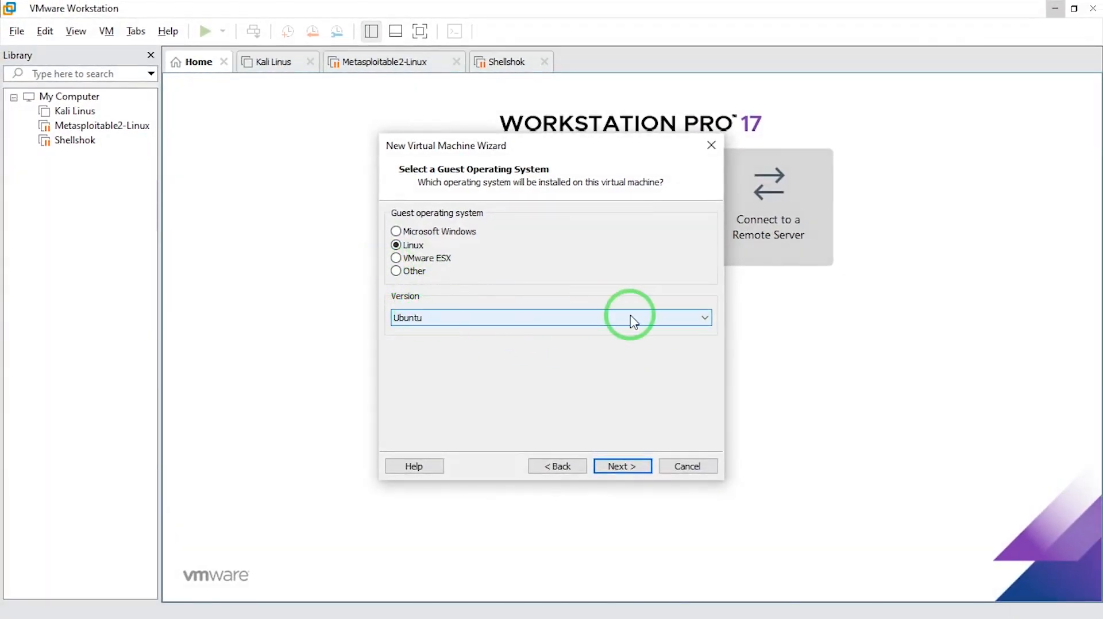
click(705, 317)
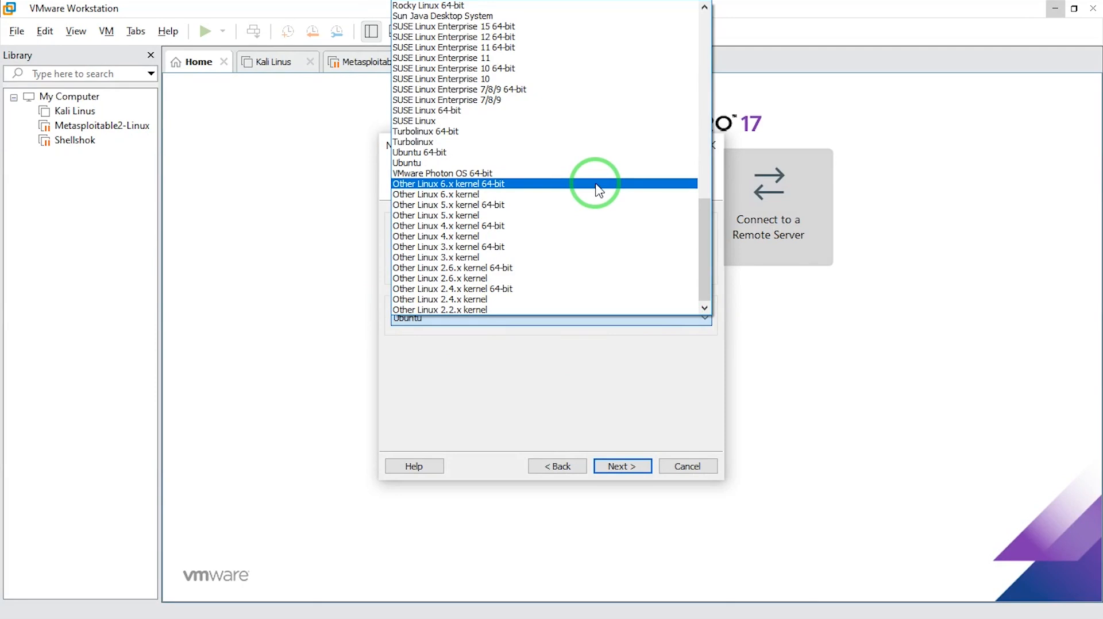
click(598, 186)
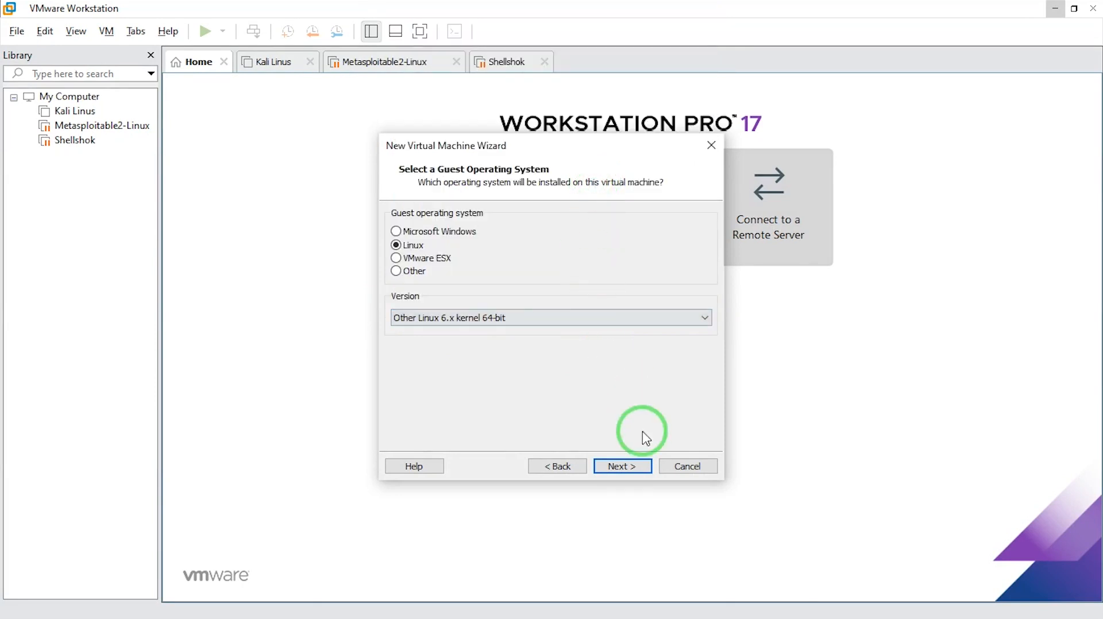
click(626, 466)
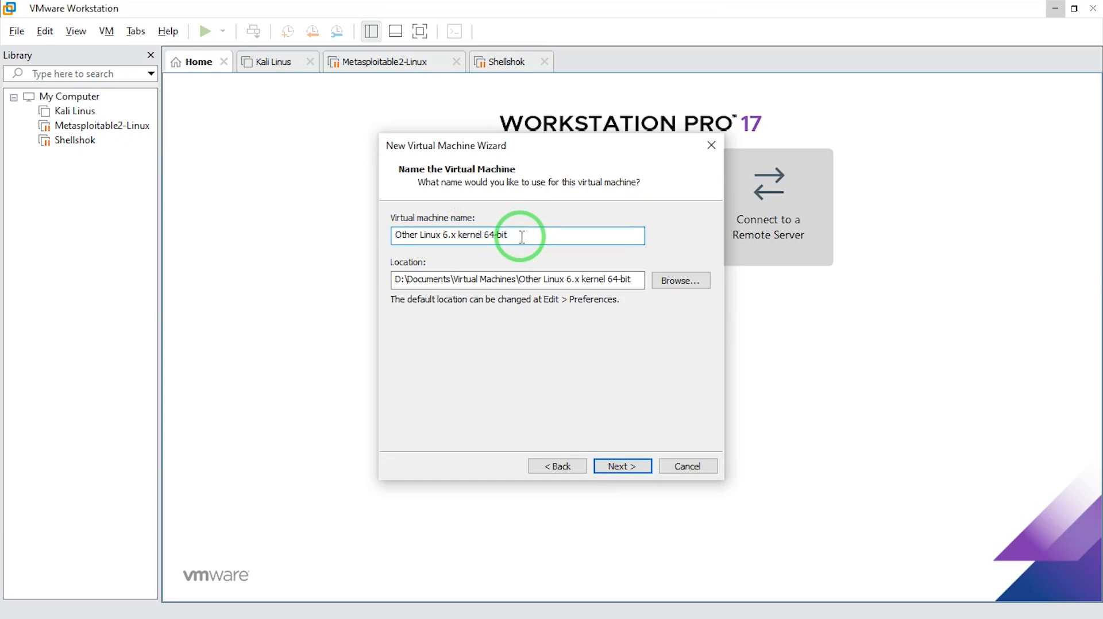
Name the VM Kali2025 stored under E:\Documents\Virtual Machines\Kali2025 and continue to disk capacity
drag(520, 236, 387, 234)
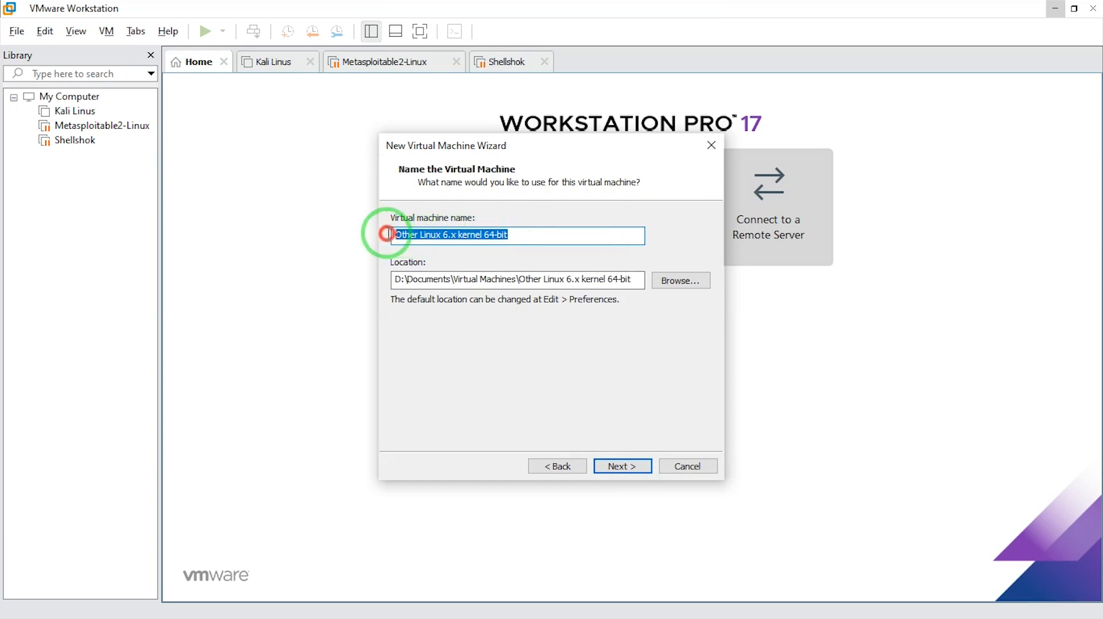
text(Ka;)
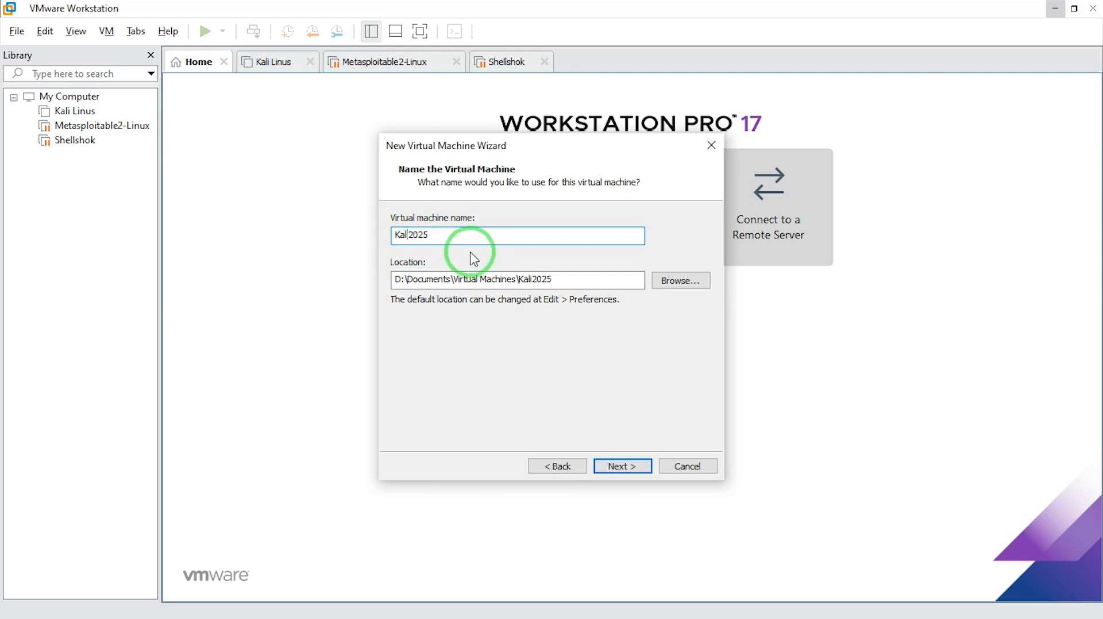
text(i)
click(423, 287)
text(E)
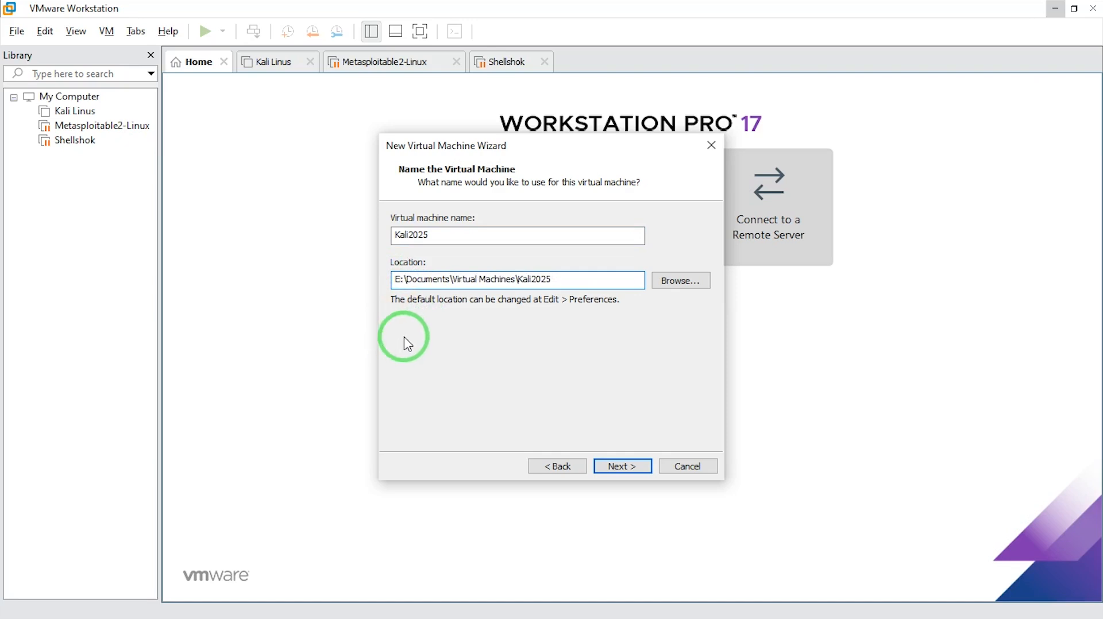
click(423, 328)
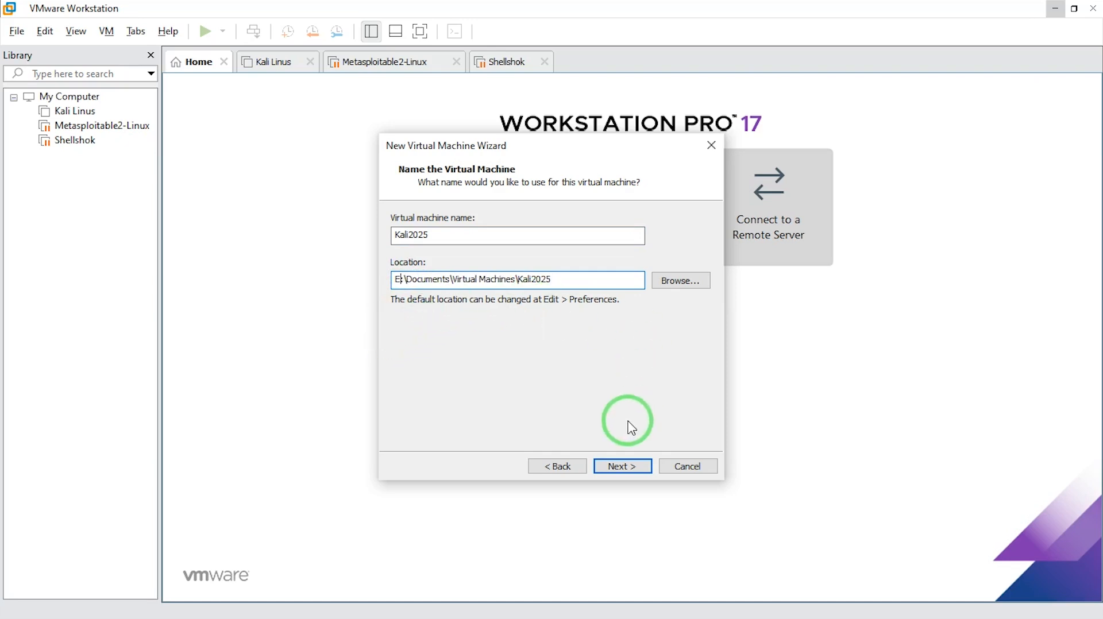
click(622, 466)
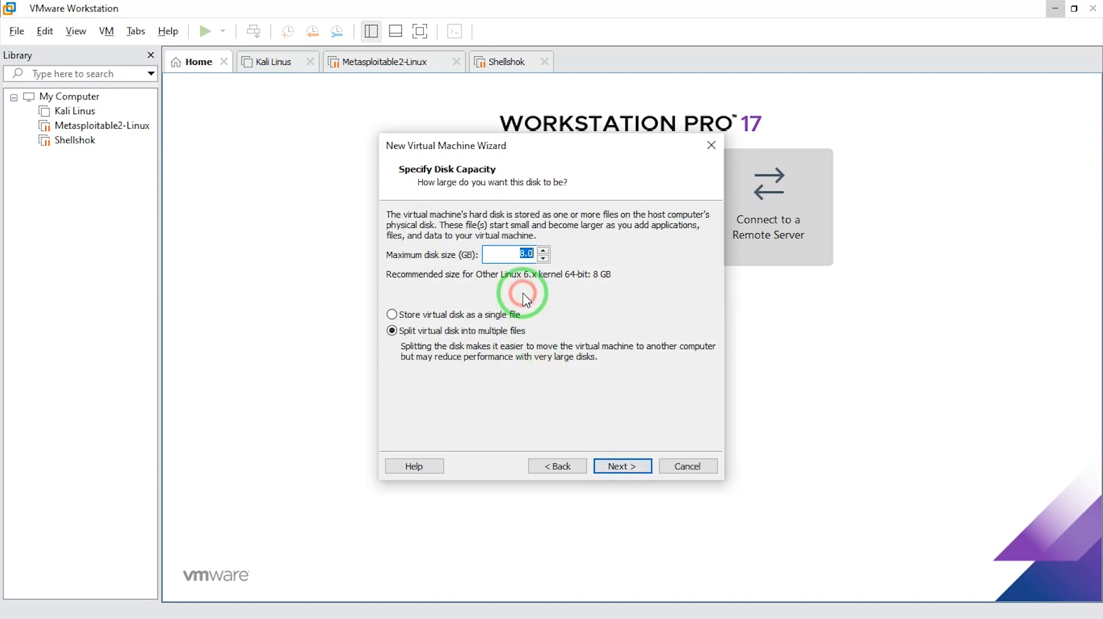
Set the maximum disk size to 30 GB stored as a single file
click(523, 253)
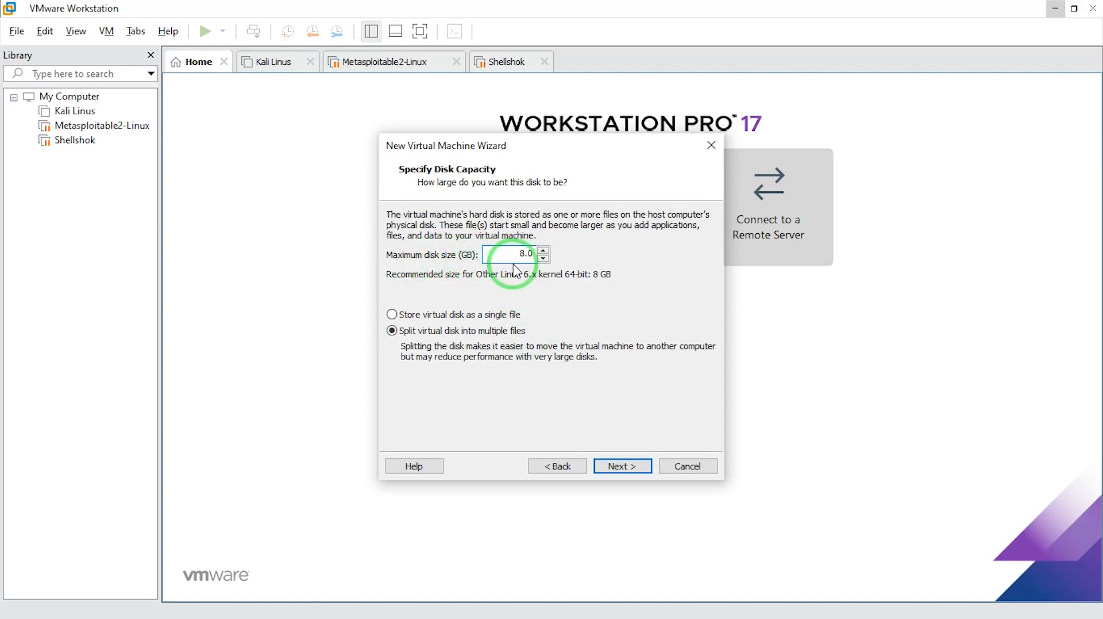
click(522, 255)
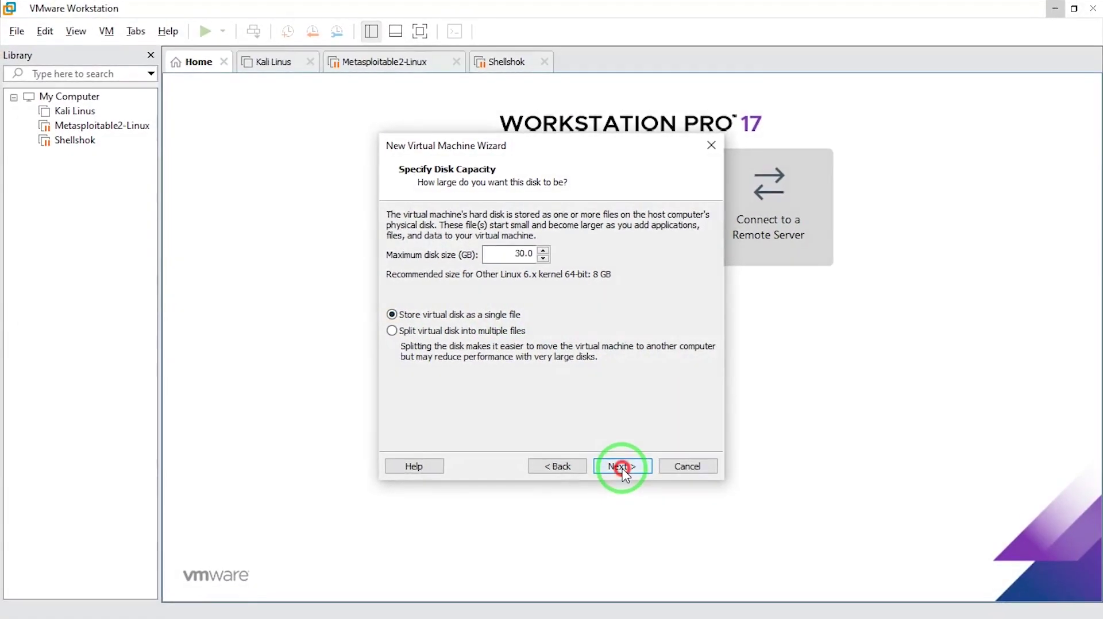
click(884, 533)
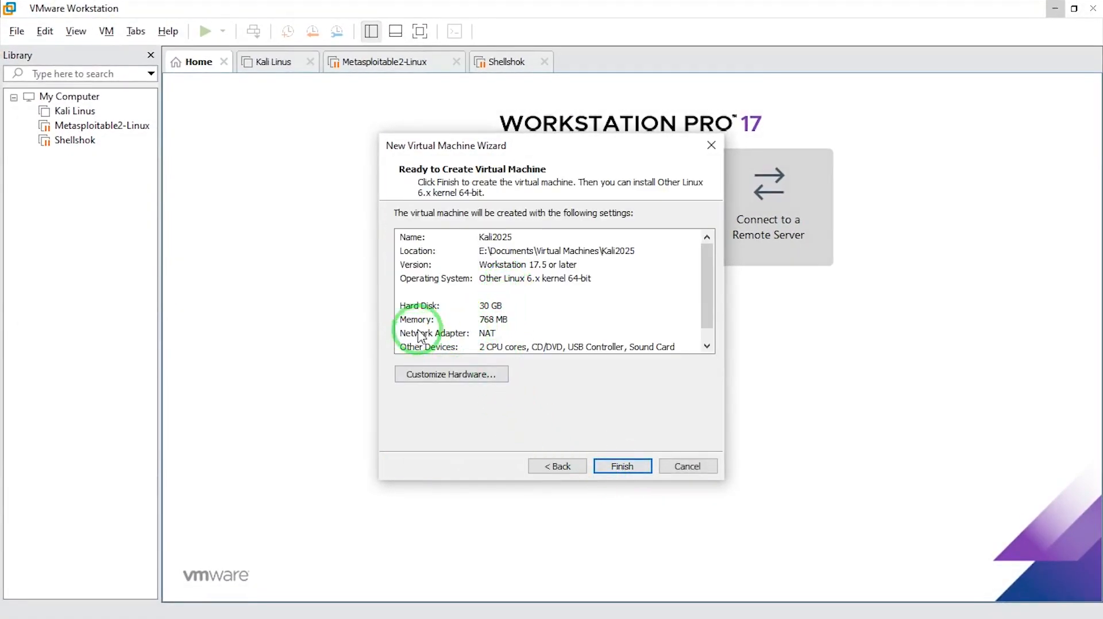
scroll(470, 341, down, 1)
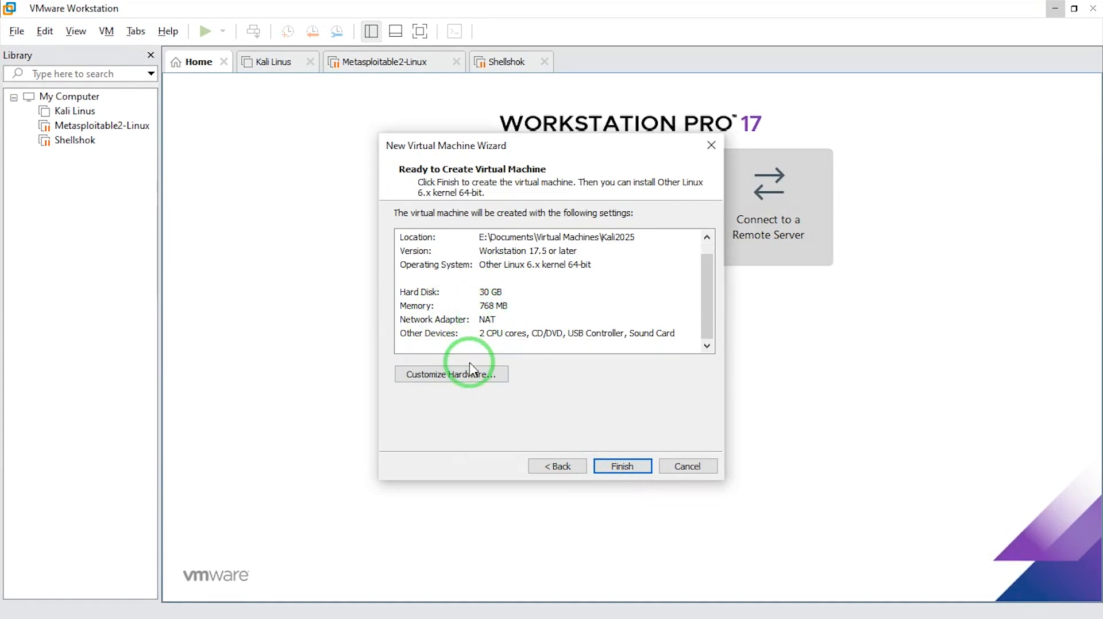
Raise the VM's memory to 2048 MB in Customize Hardware
click(442, 377)
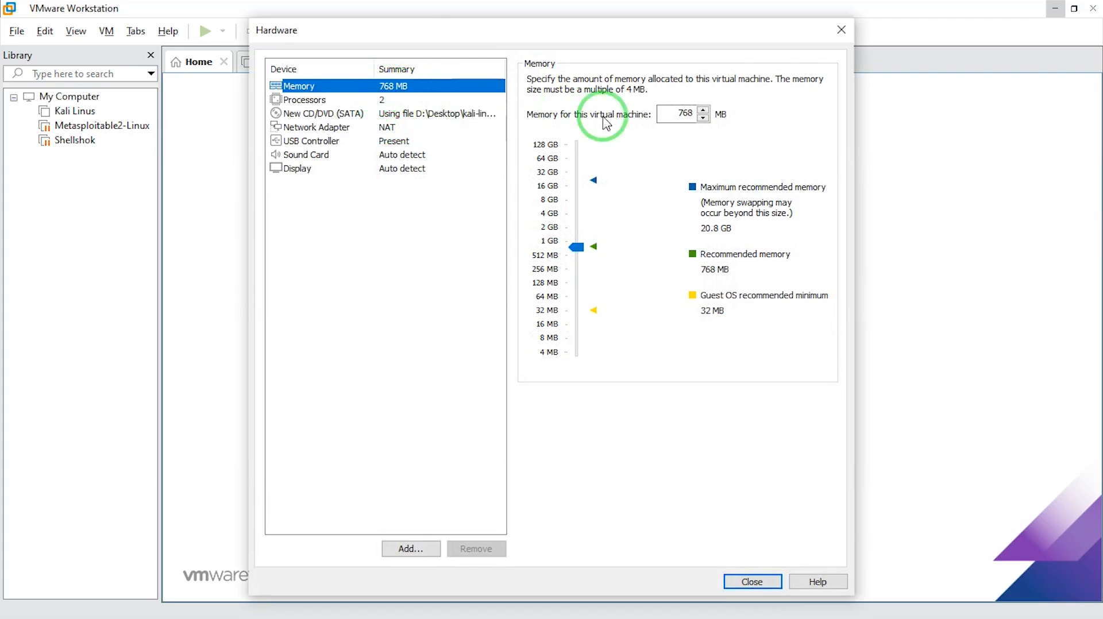
drag(577, 247, 576, 226)
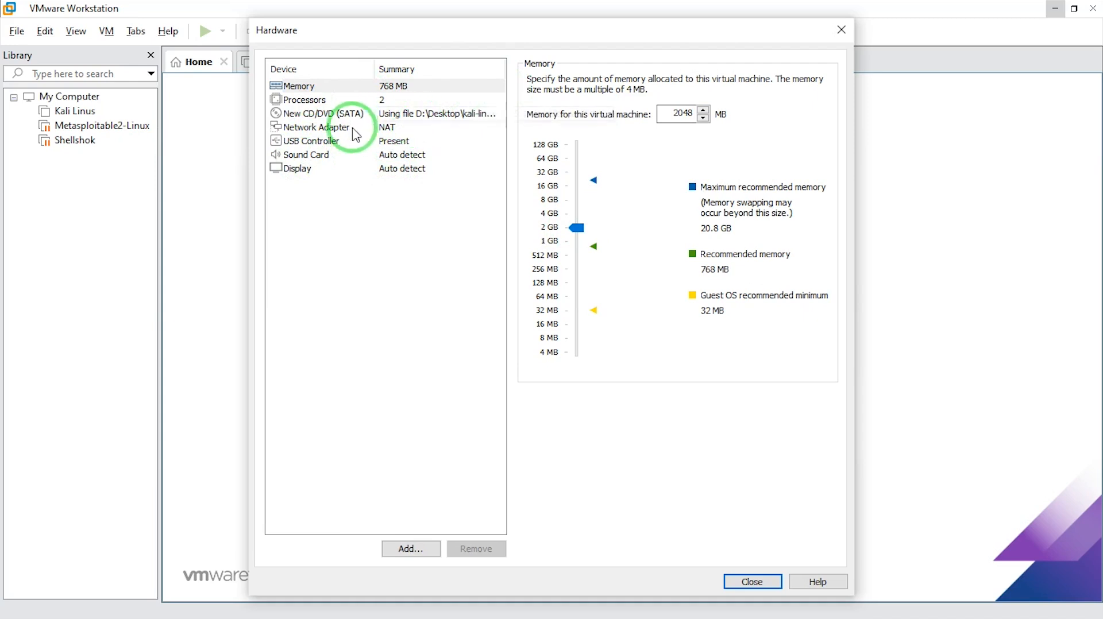
click(750, 582)
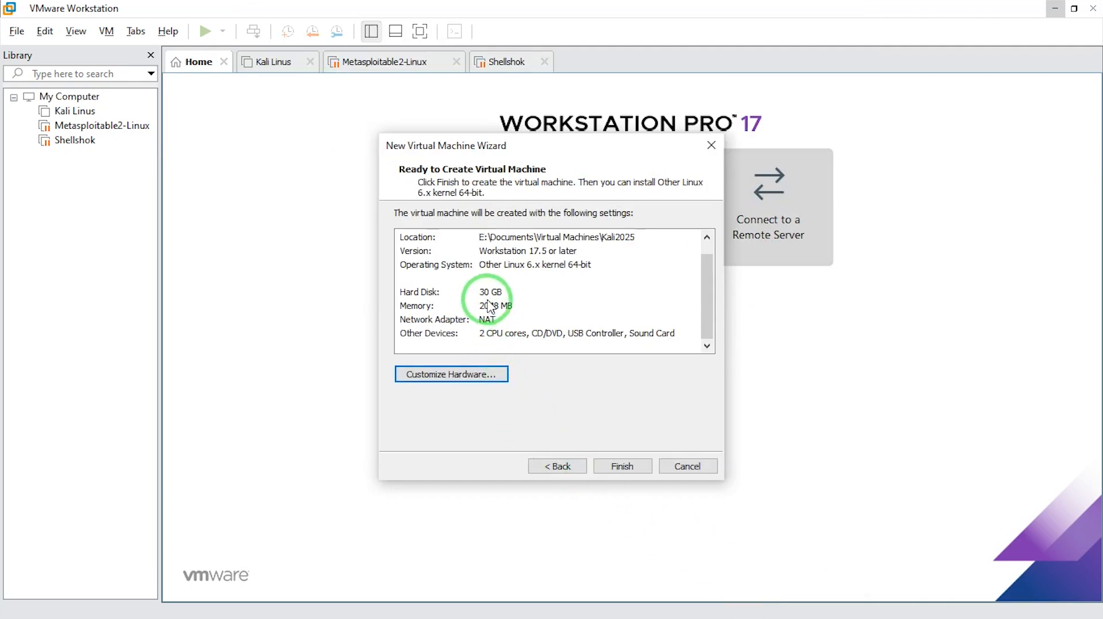
Create the Kali2025 VM, select it in the library and power it on
click(623, 467)
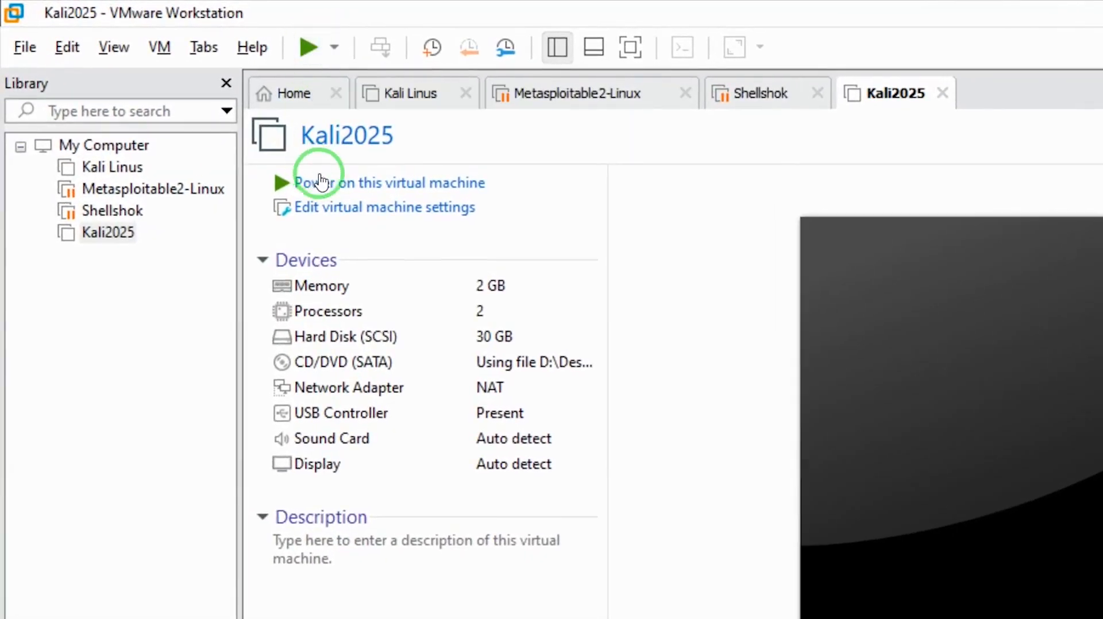
click(108, 232)
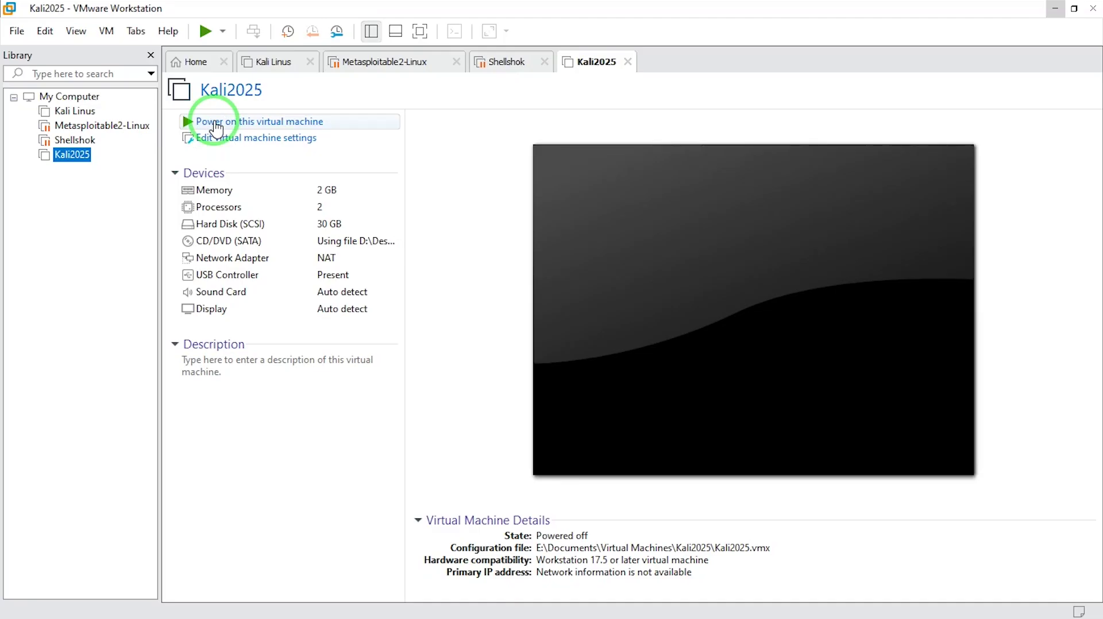
click(215, 121)
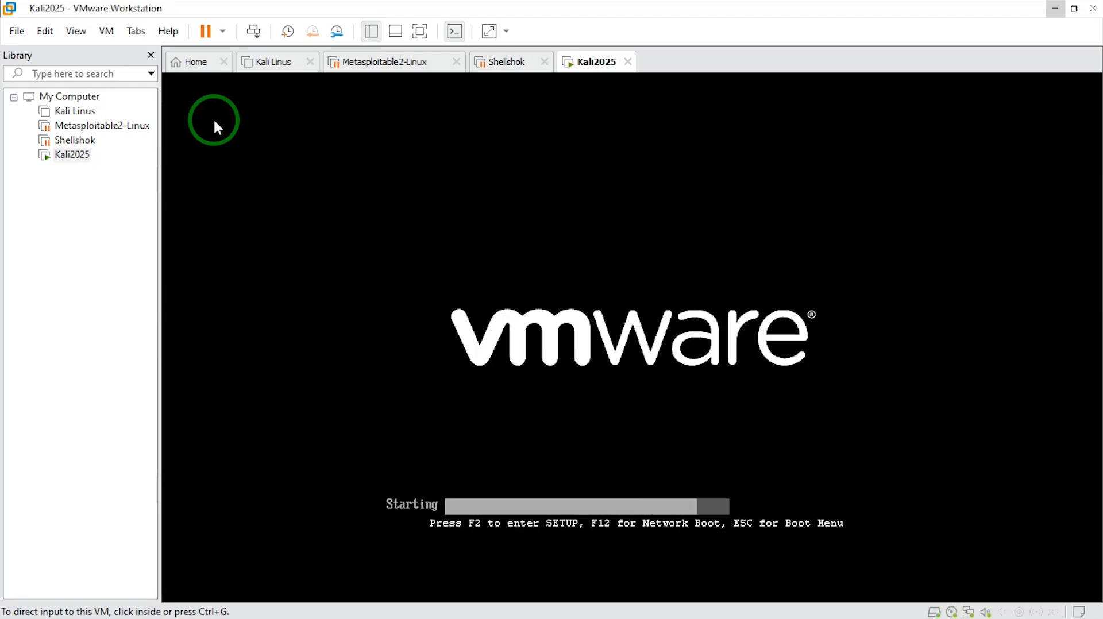
Boot the Graphical install option and dismiss the removable devices notice
click(616, 365)
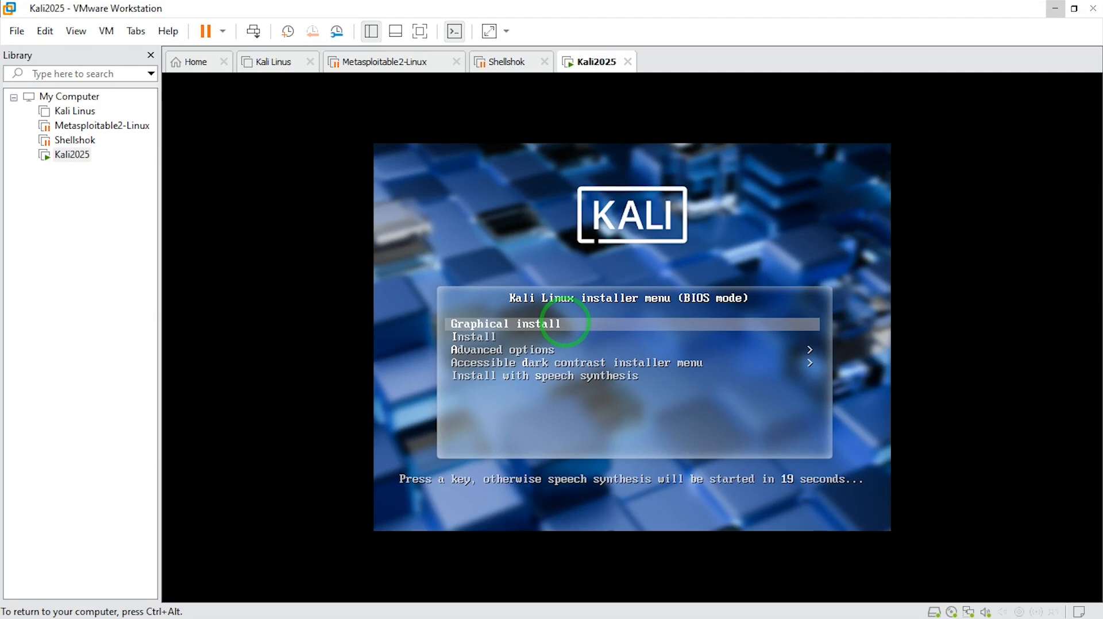
key(Return)
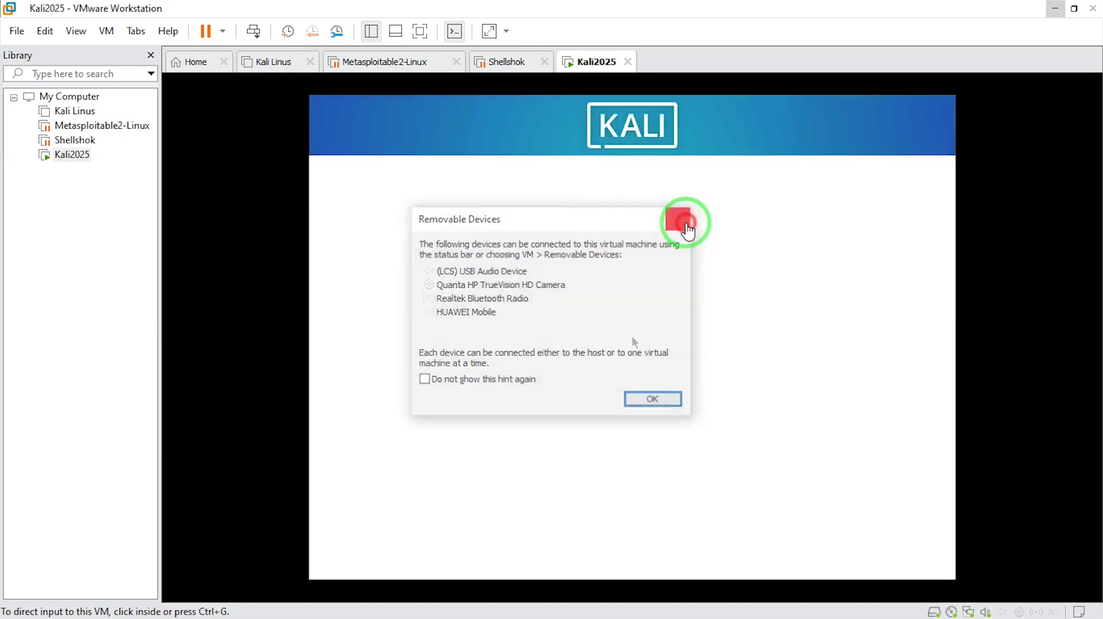
click(680, 217)
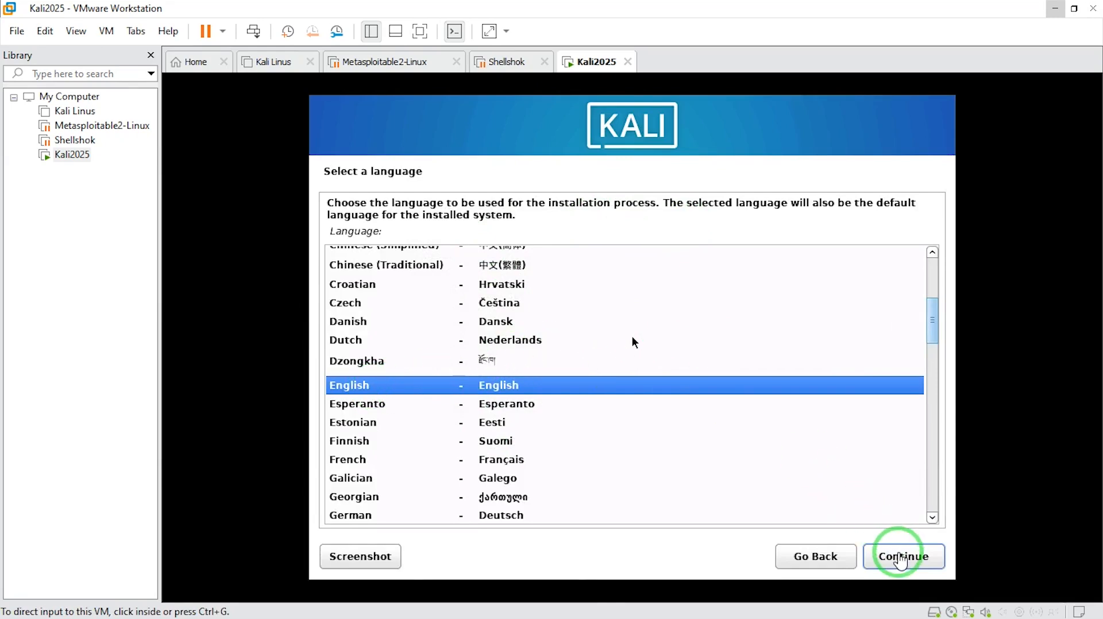
Accept English language, United States location and the American English keymap in the Kali installer
click(900, 559)
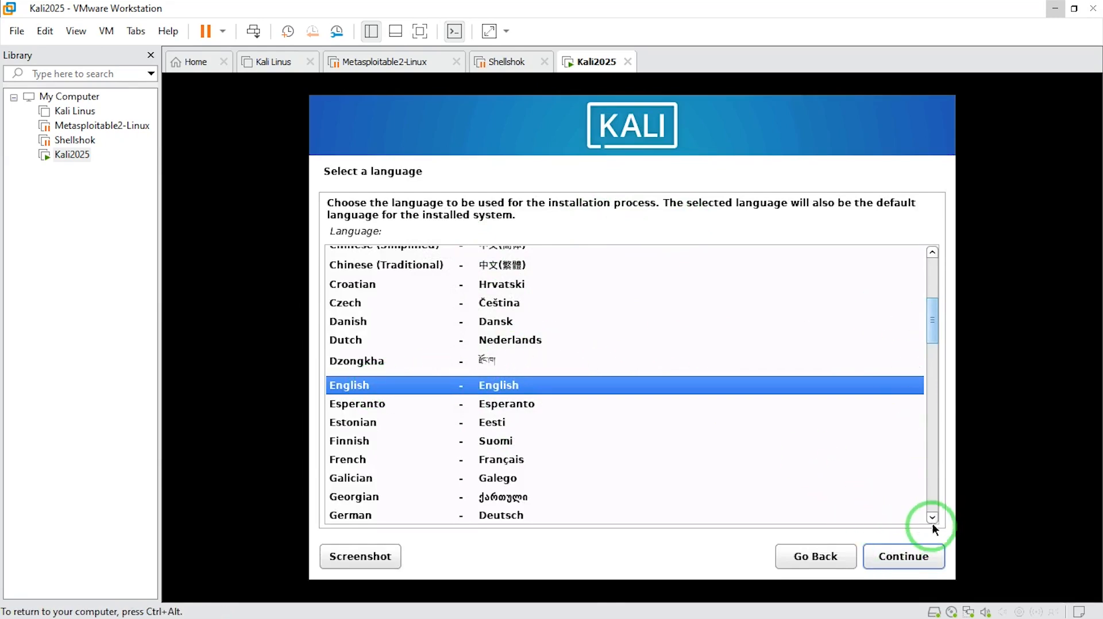
click(889, 556)
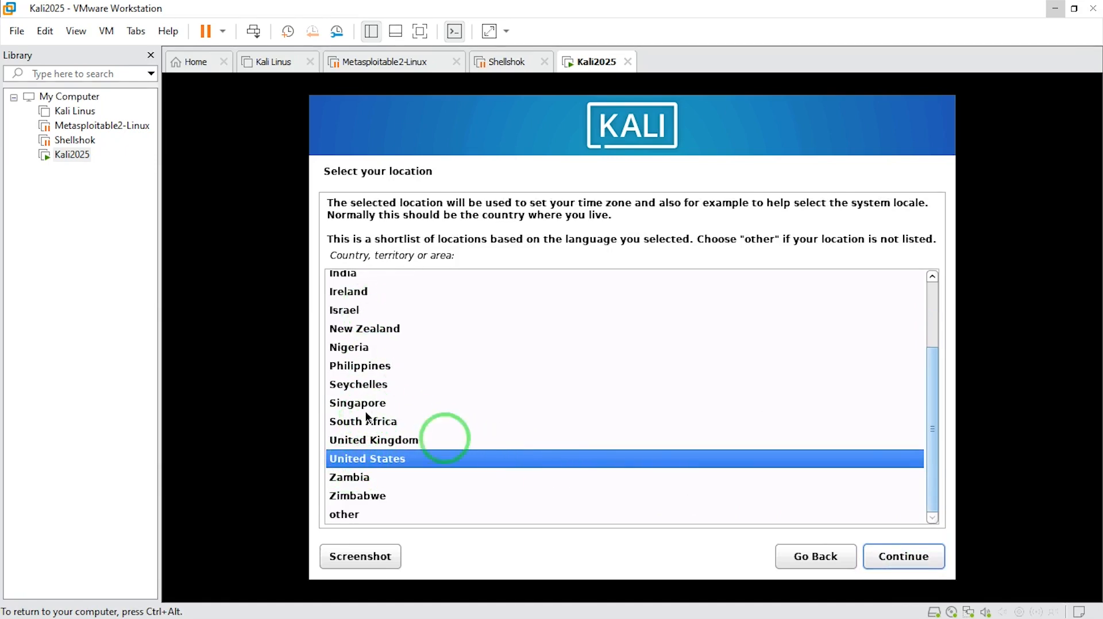
click(928, 558)
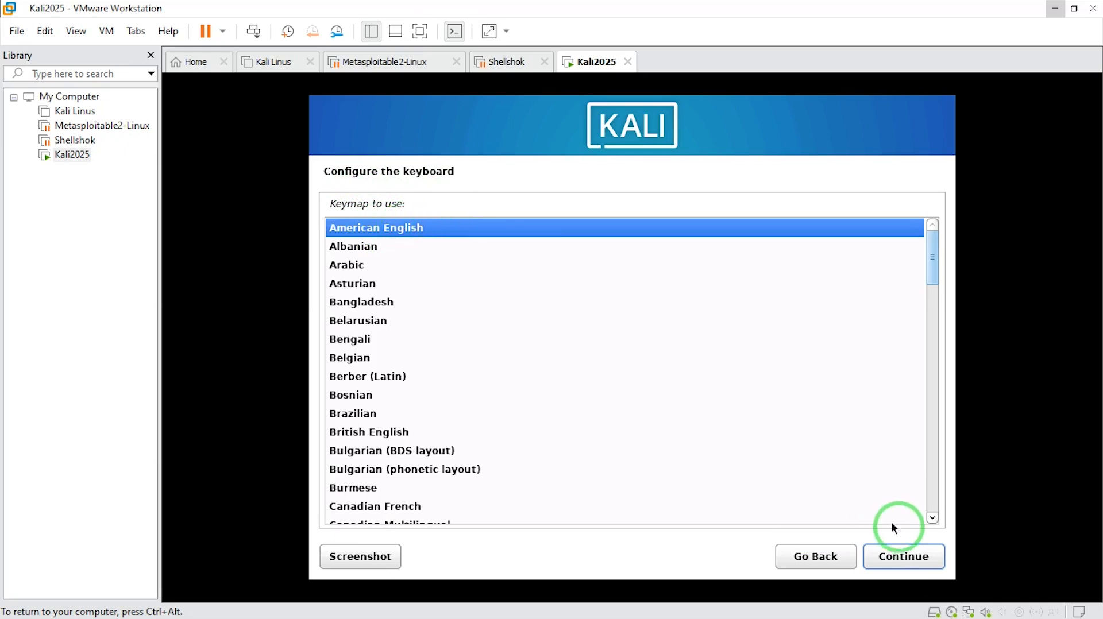
click(902, 556)
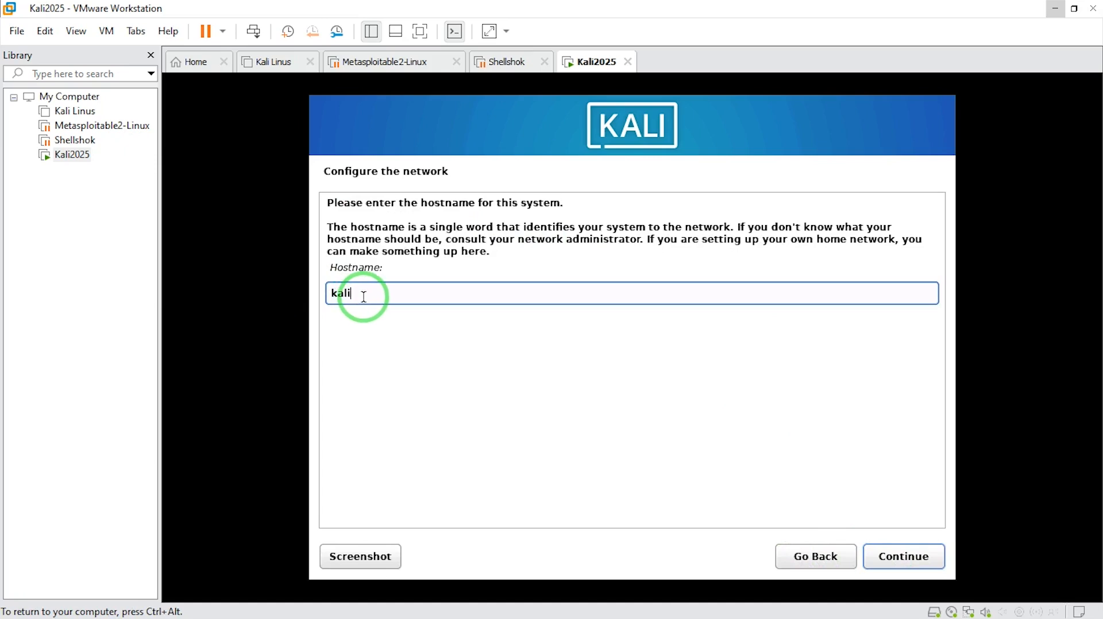
Confirm hostname kali2025 and leave the domain name empty
key(Tab)
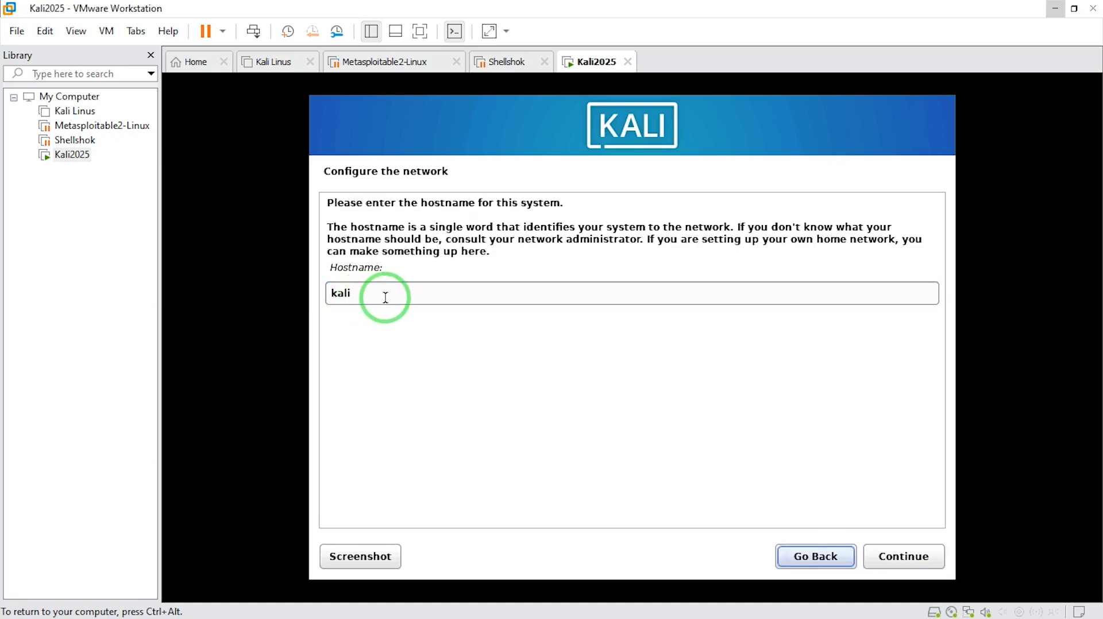
click(385, 296)
text(2025)
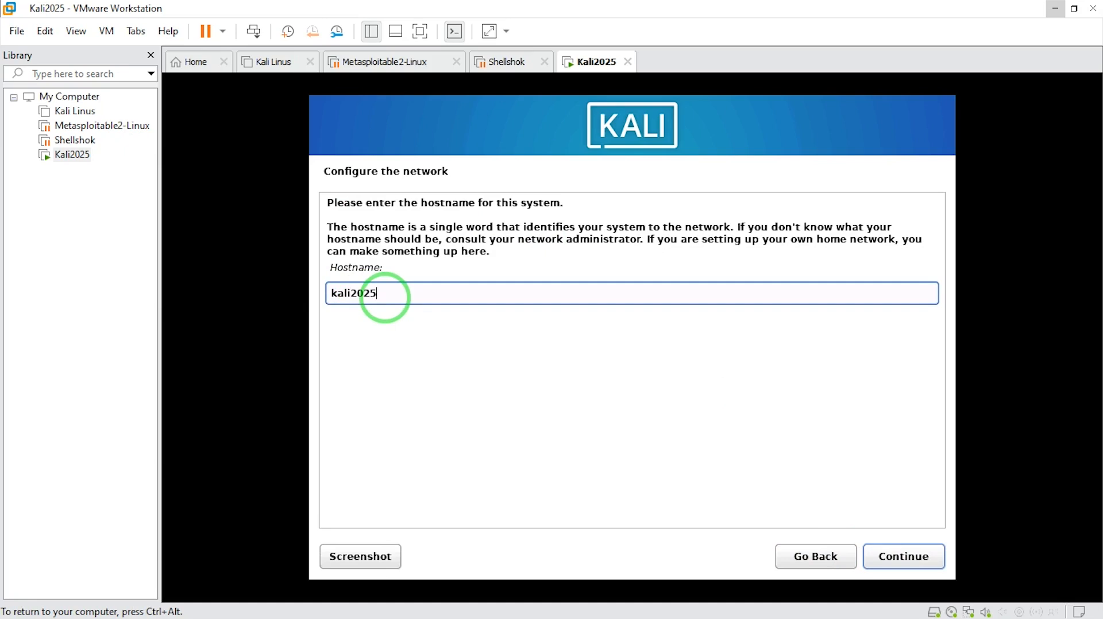
click(898, 536)
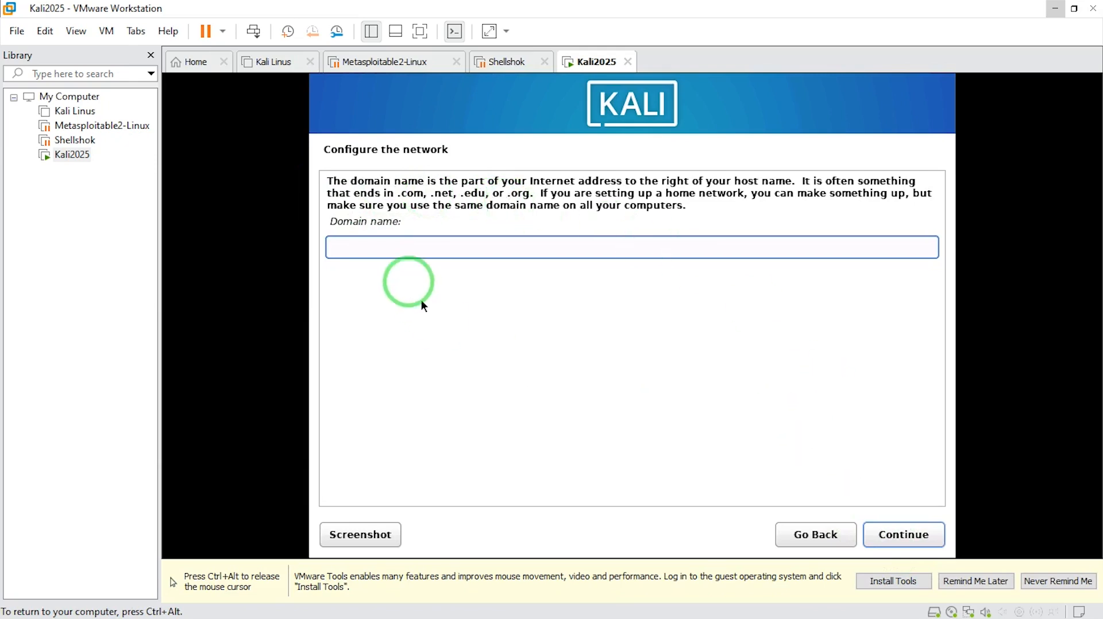
click(903, 534)
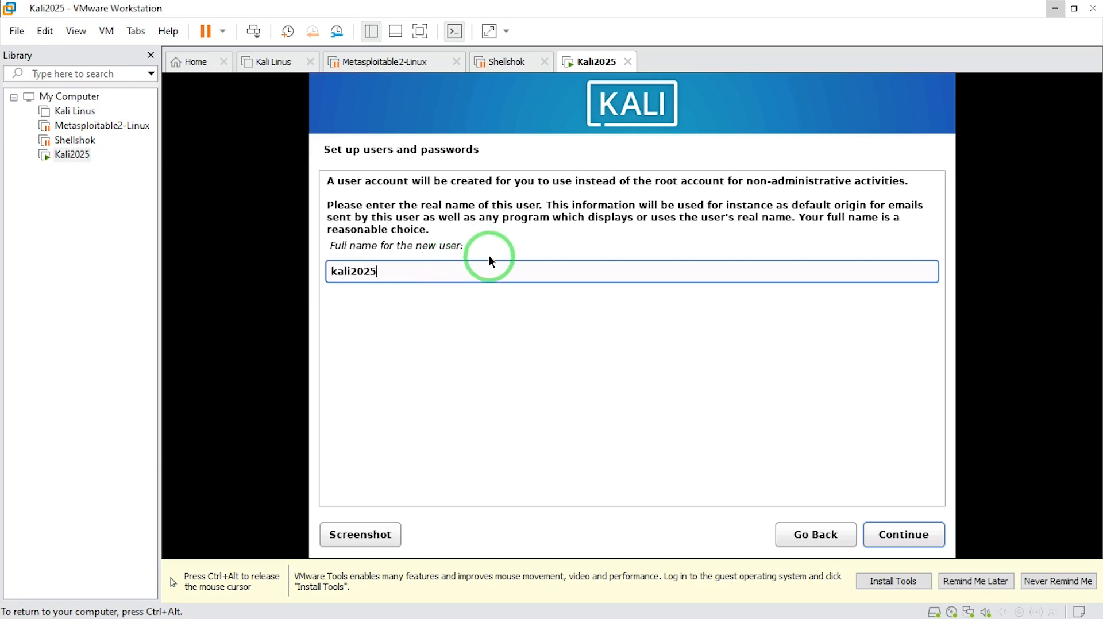
Trim the full name to kali and confirm it
key(BackSpace)
key(BackSpace)
key(BackSpace)
key(BackSpace)
text(i)
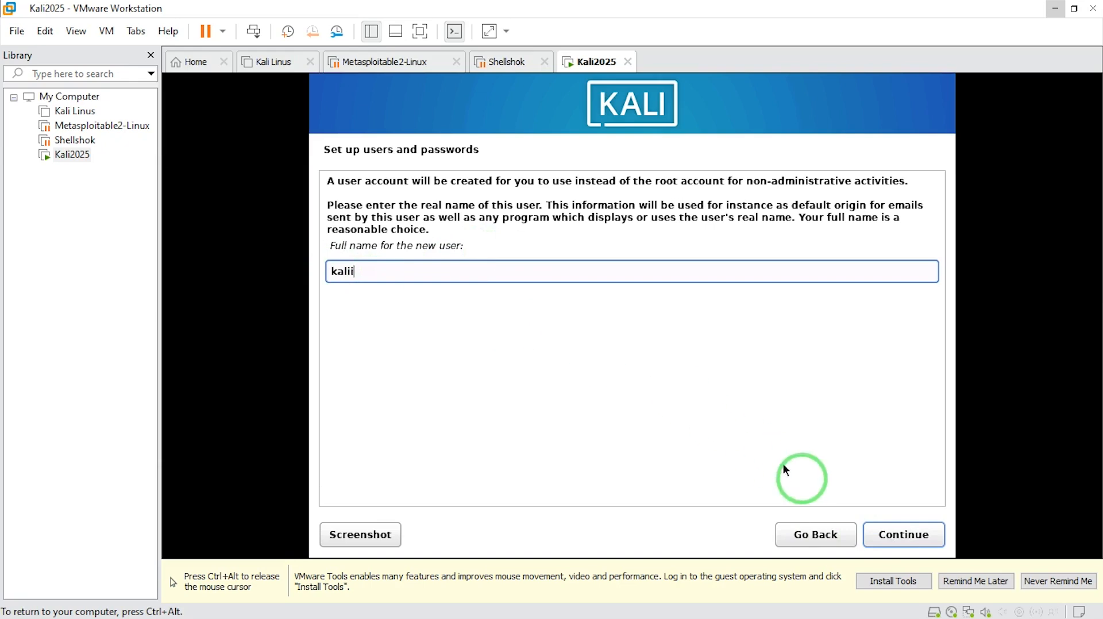
click(903, 533)
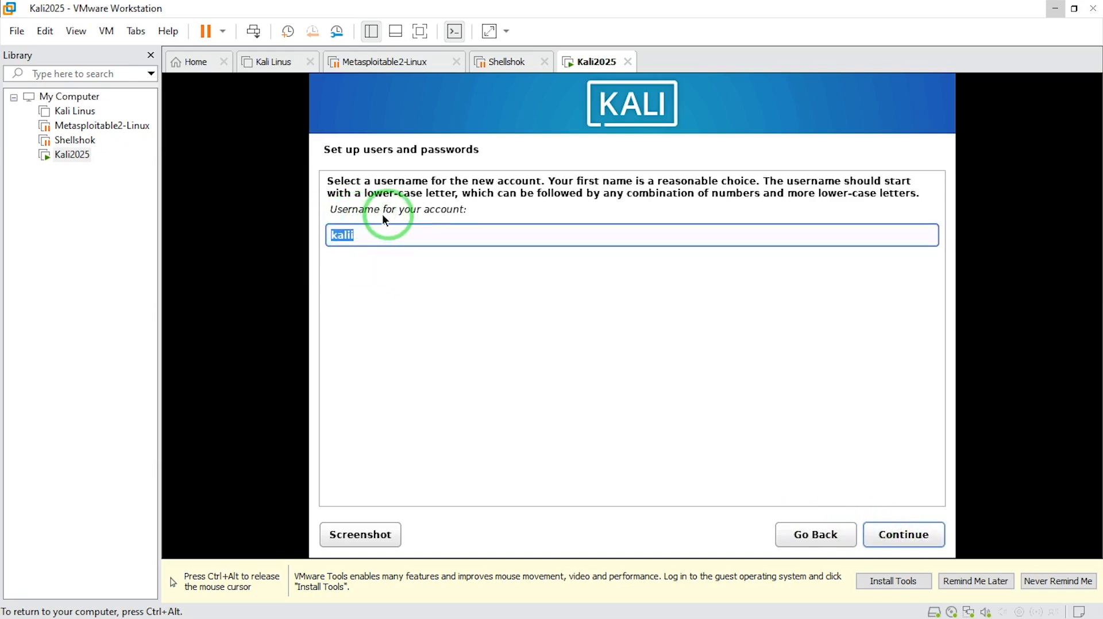
Keep the username kalii and submit the matching password in both fields
click(357, 237)
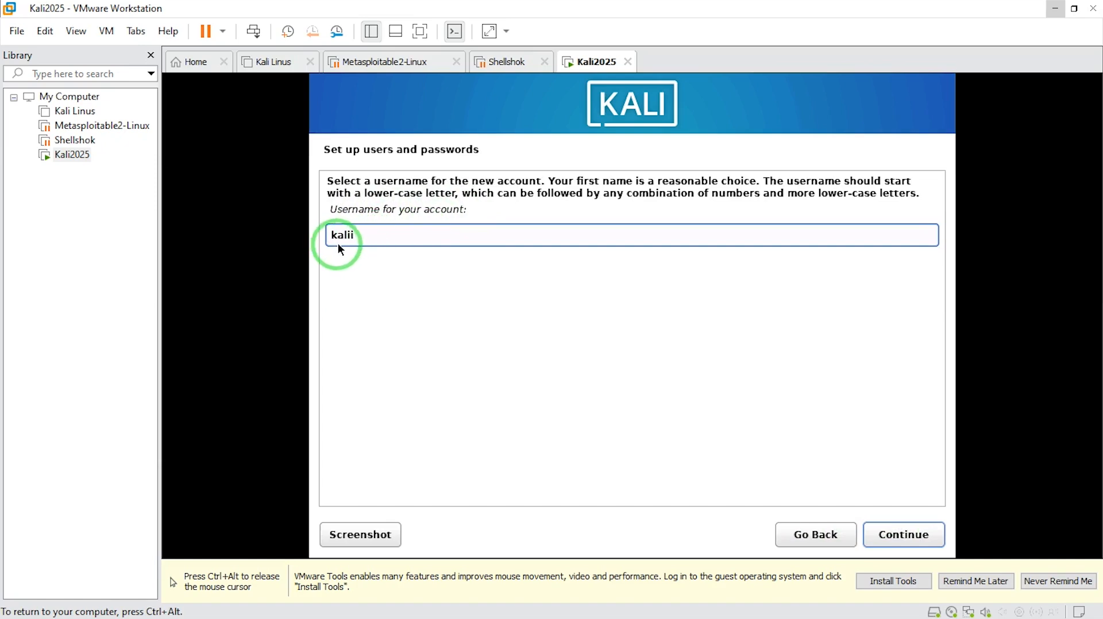
click(896, 533)
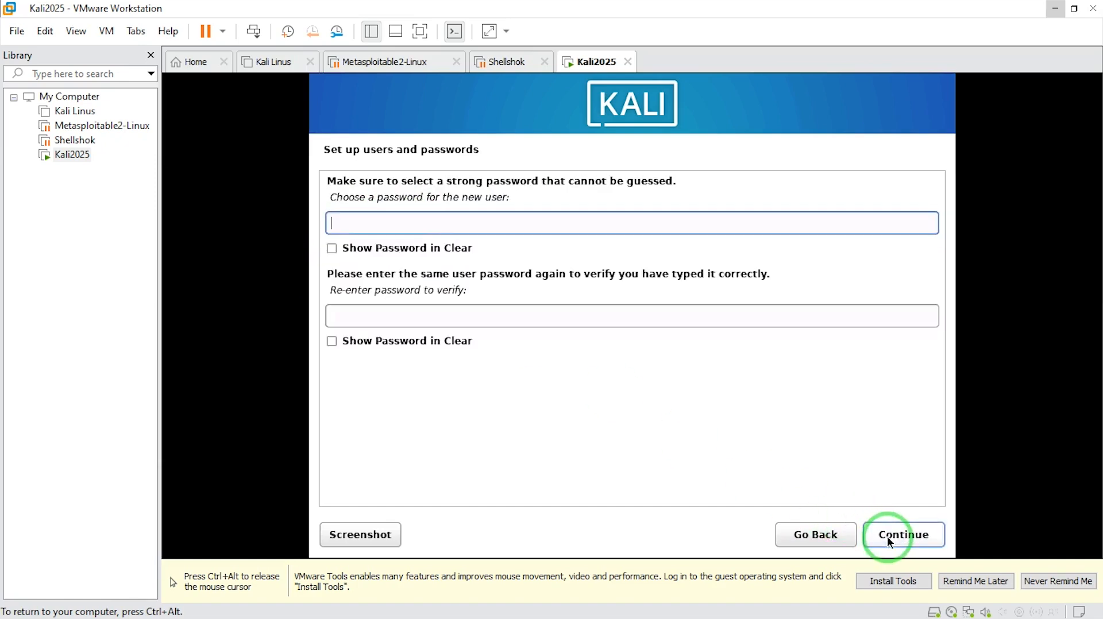
click(332, 222)
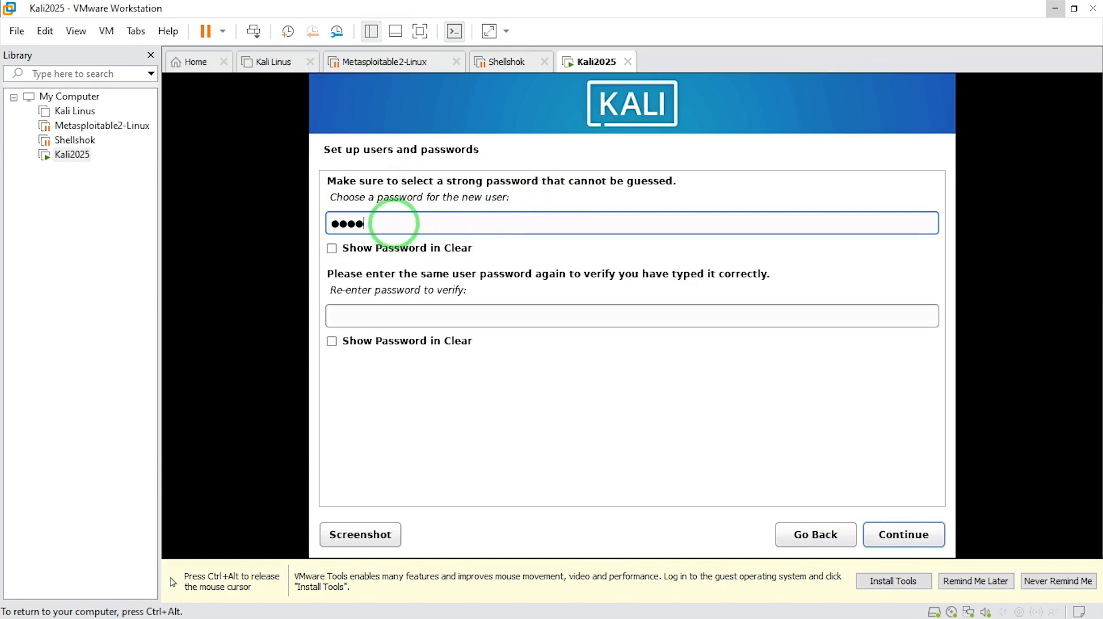
text(i)
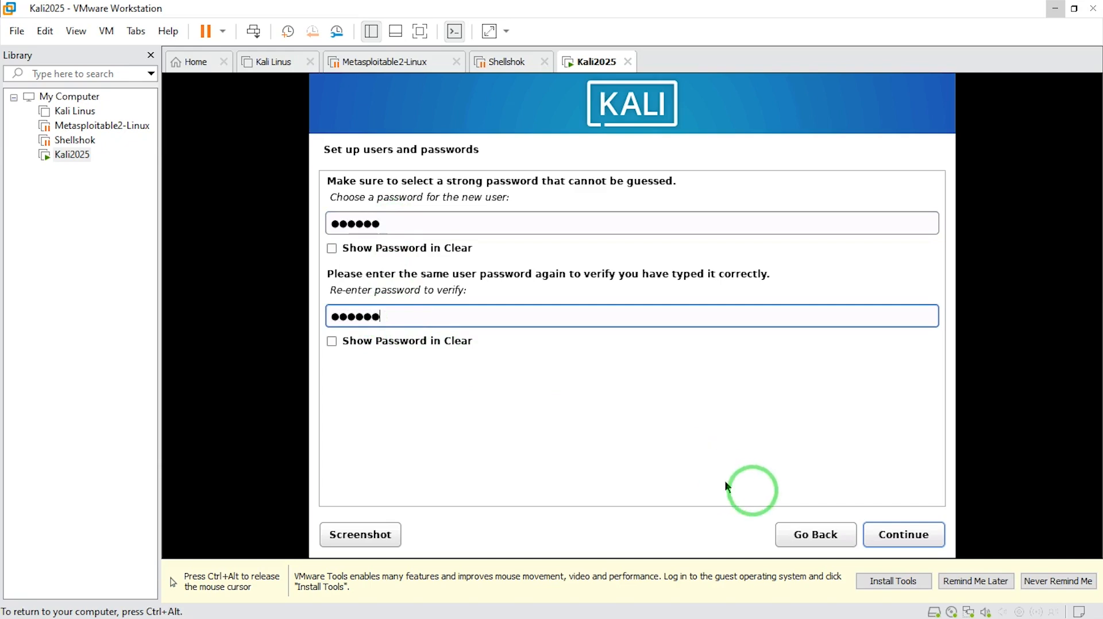
click(895, 538)
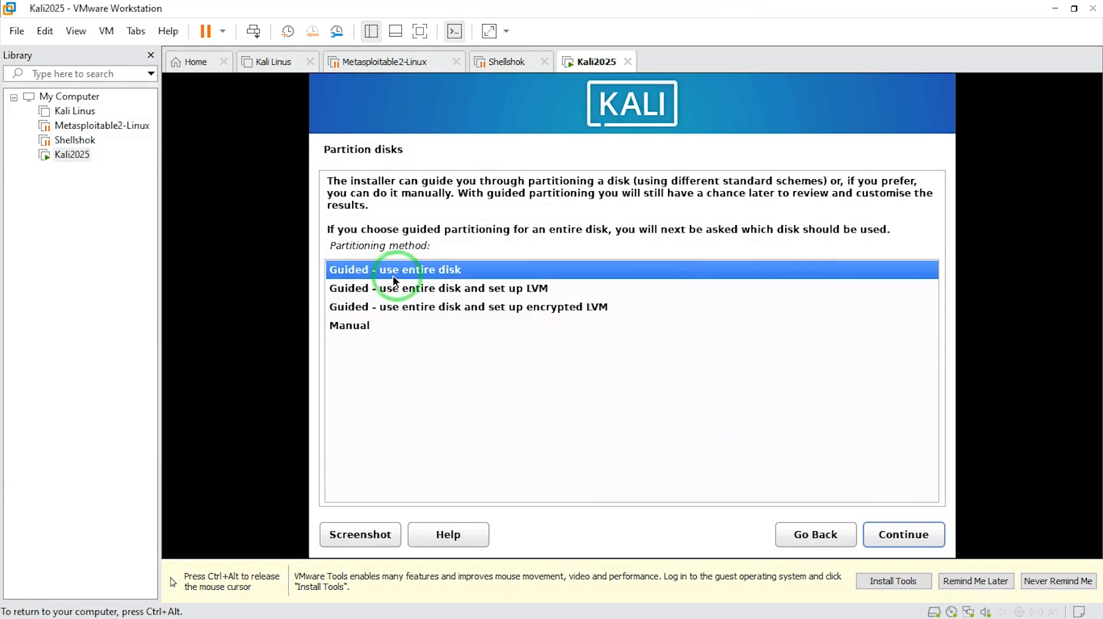
Partition the 32.2 GB VMware disk with guided use-entire-disk, all files in one partition, and write changes
click(905, 536)
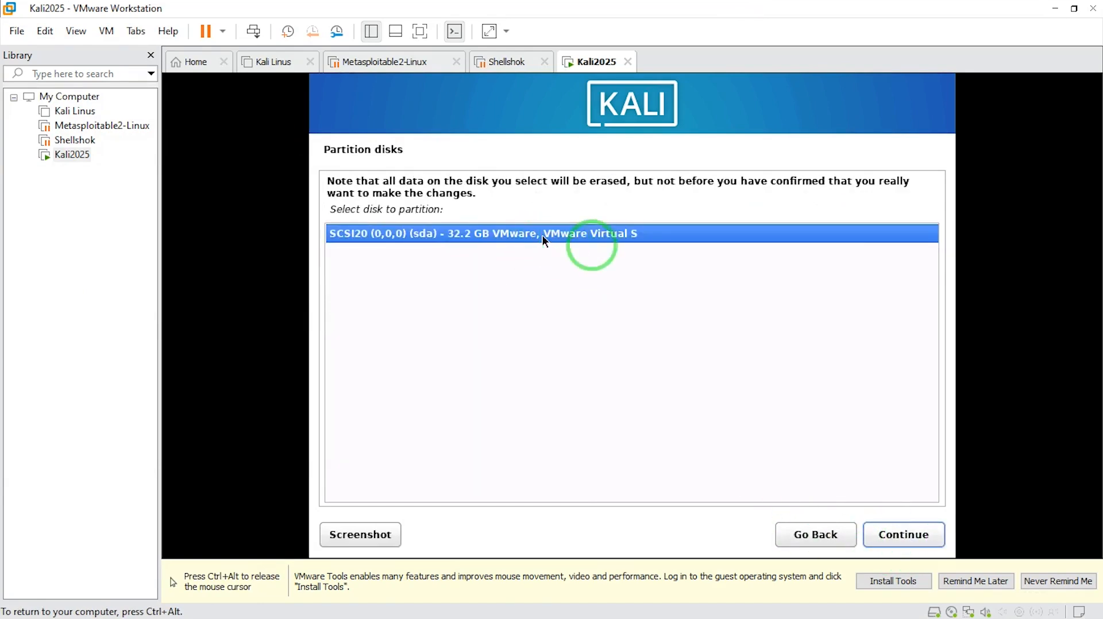
click(902, 534)
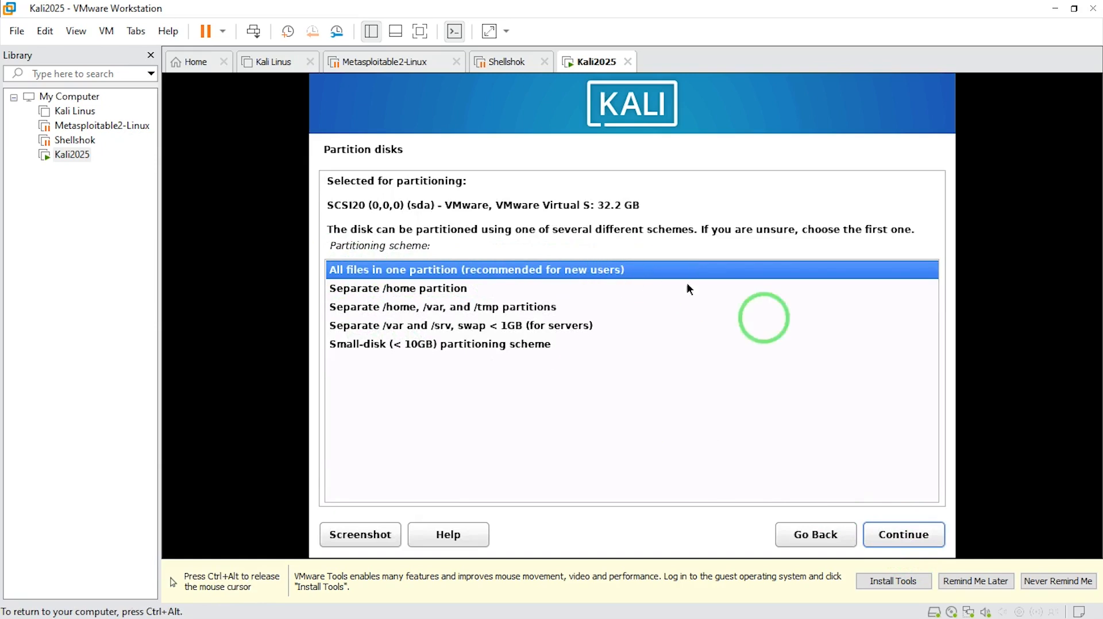
click(903, 533)
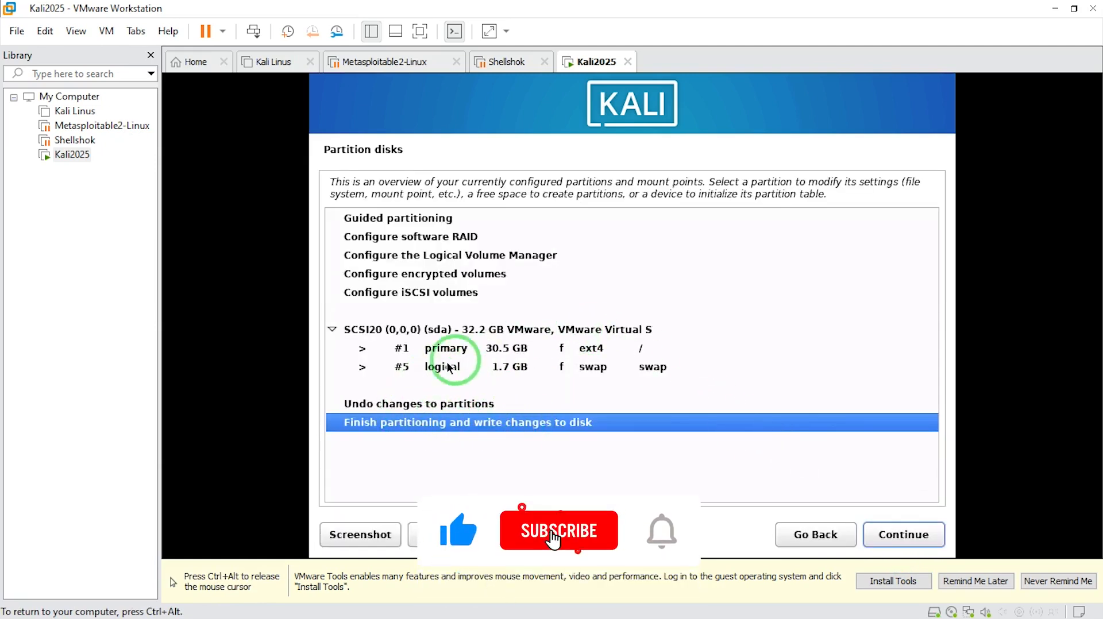
click(903, 534)
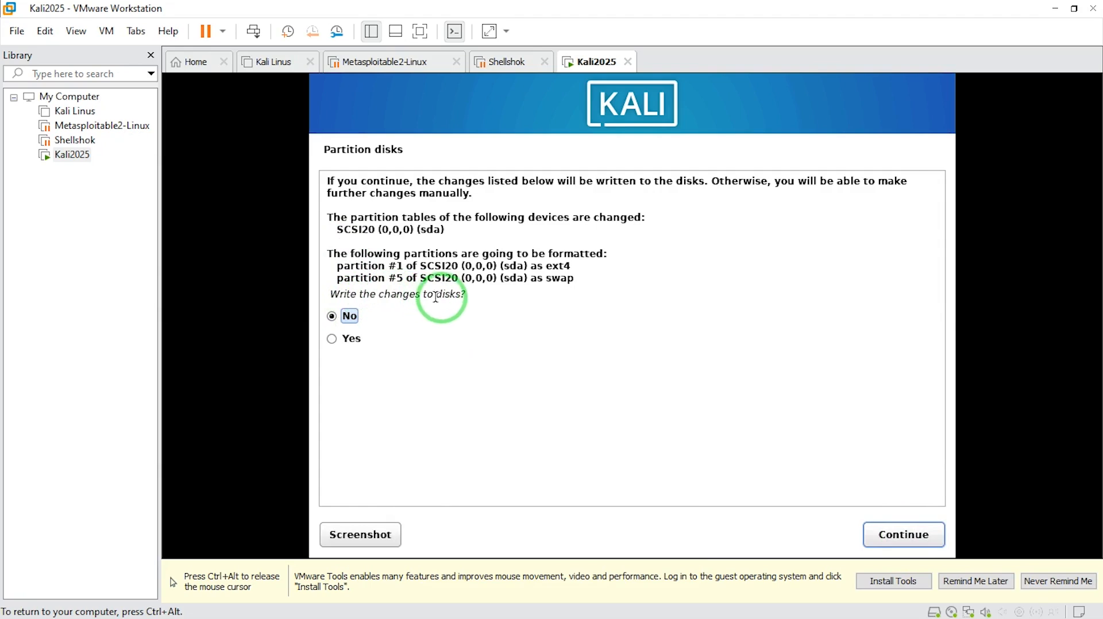
click(334, 339)
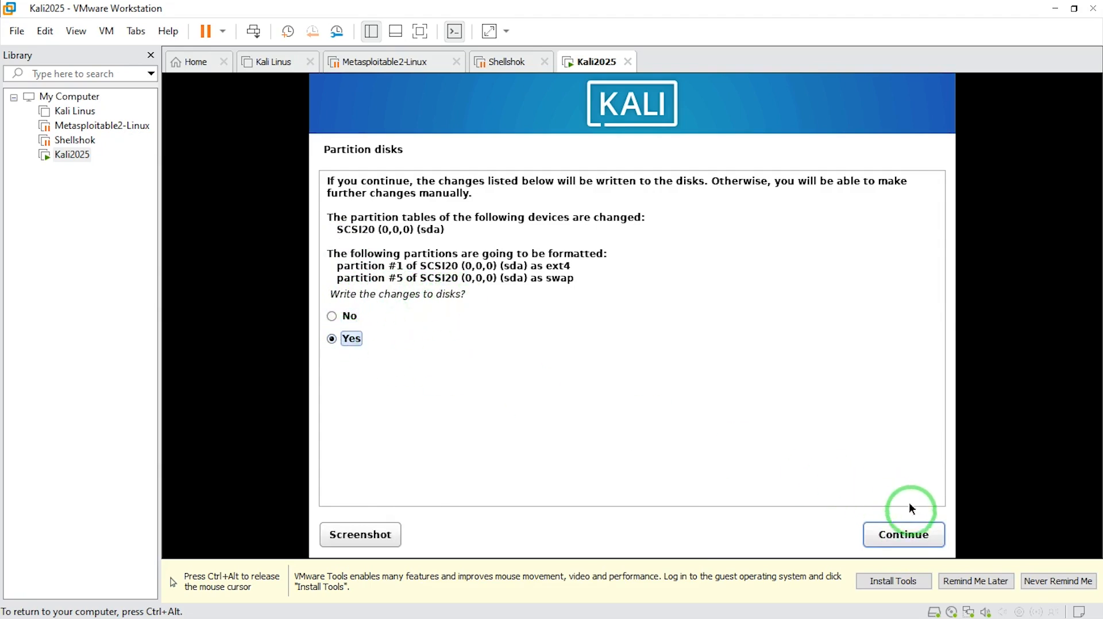
click(903, 534)
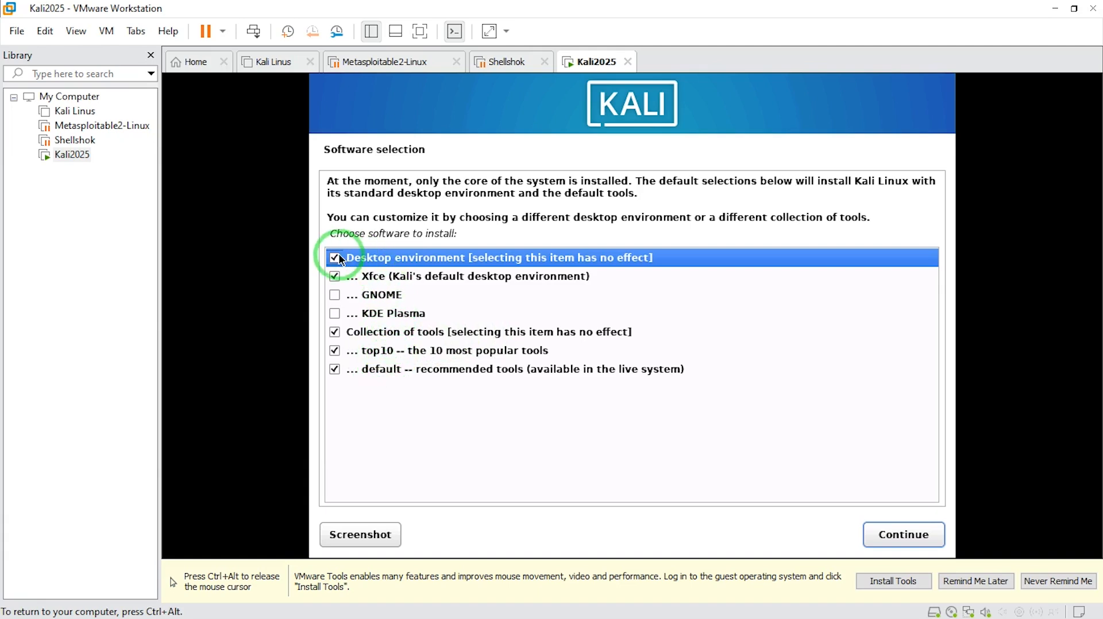
Install the default Xfce desktop, put GRUB on /dev/sda and reboot into the new system
click(885, 535)
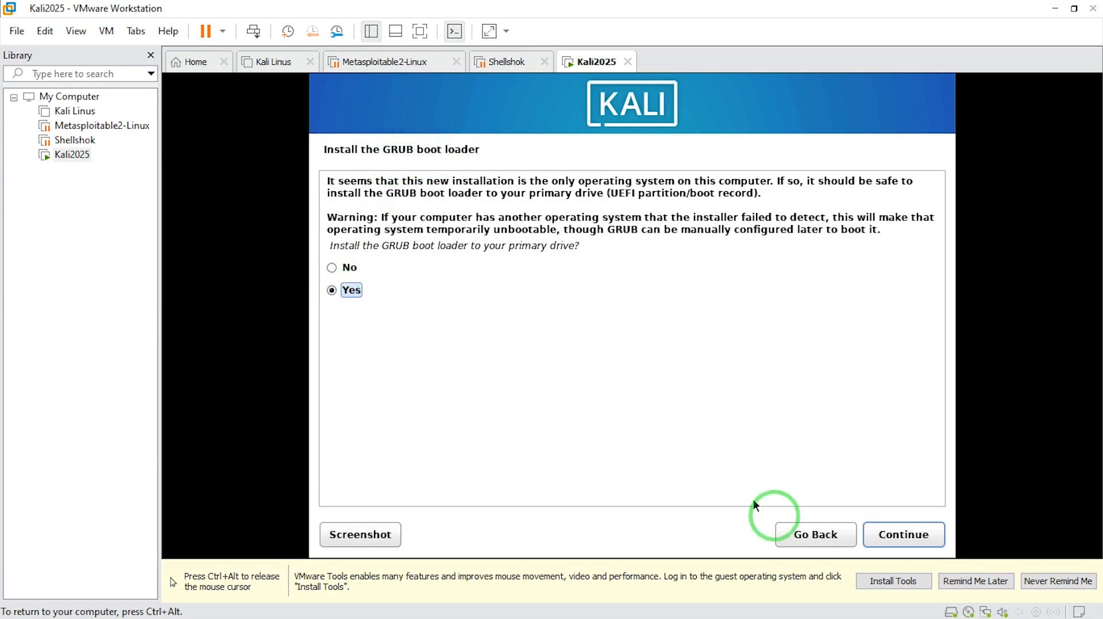
click(902, 534)
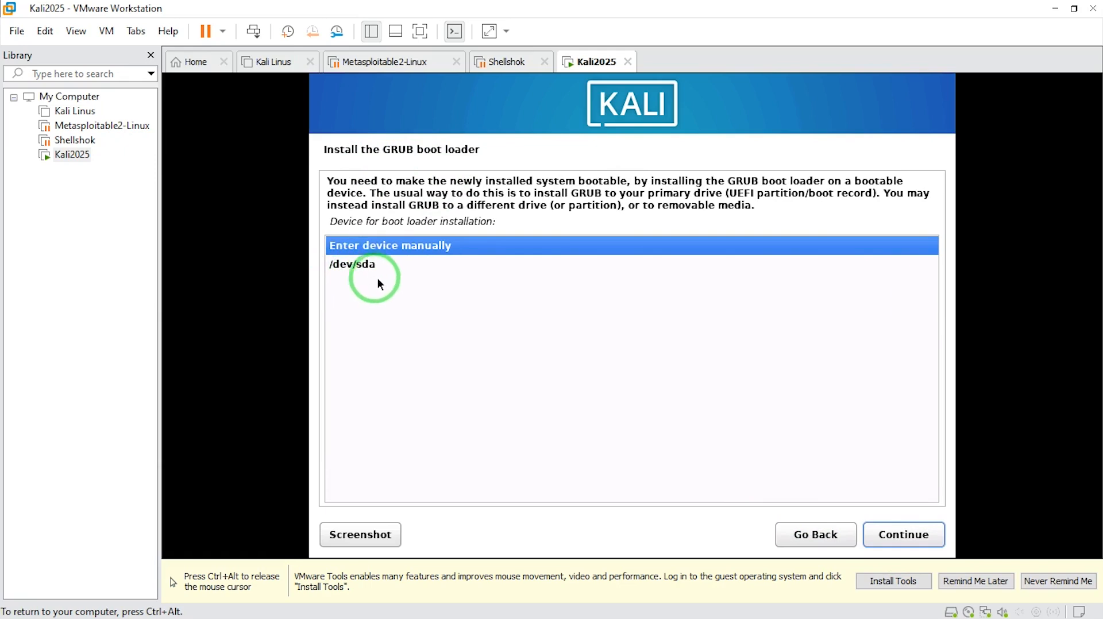
click(362, 266)
click(903, 533)
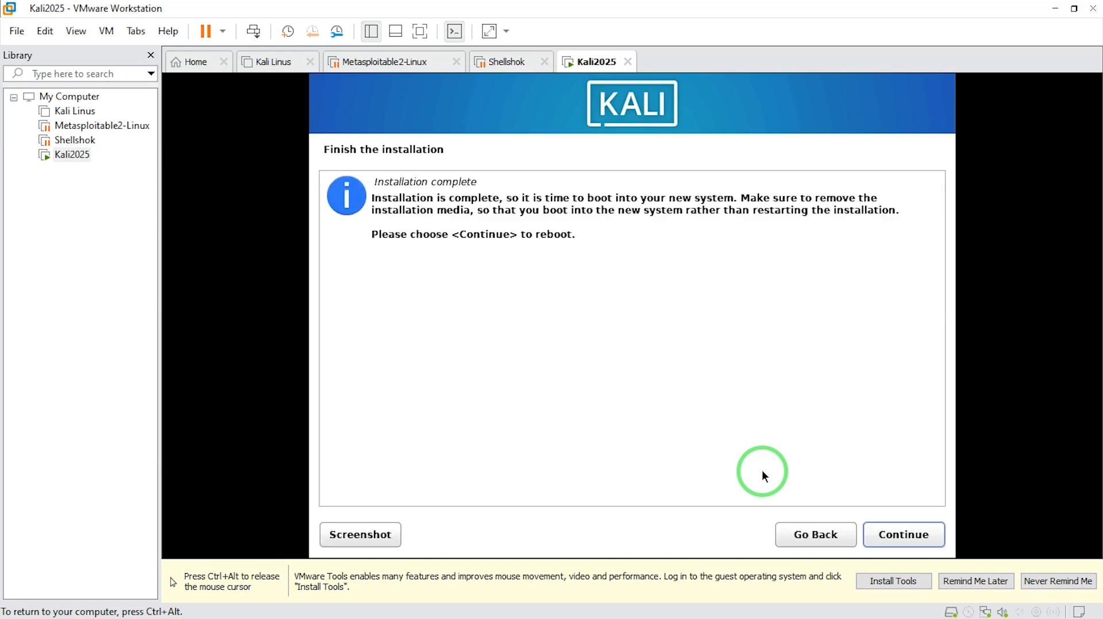
click(903, 534)
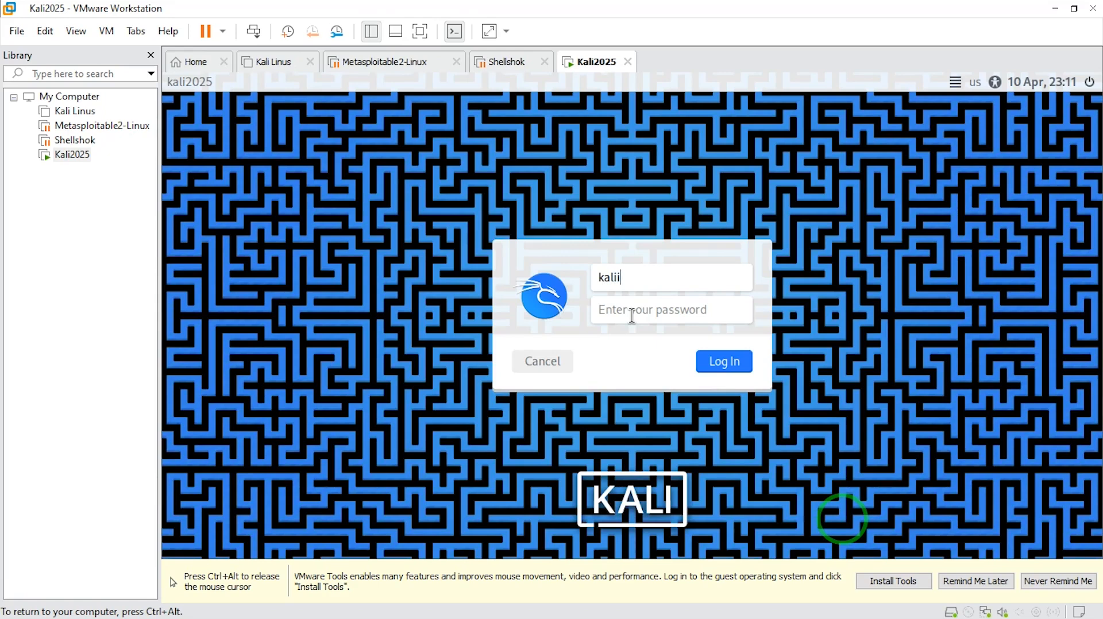
Log in as kalii at the Kali login screen and dismiss the VMware Tools reminder
click(631, 310)
text(kal)
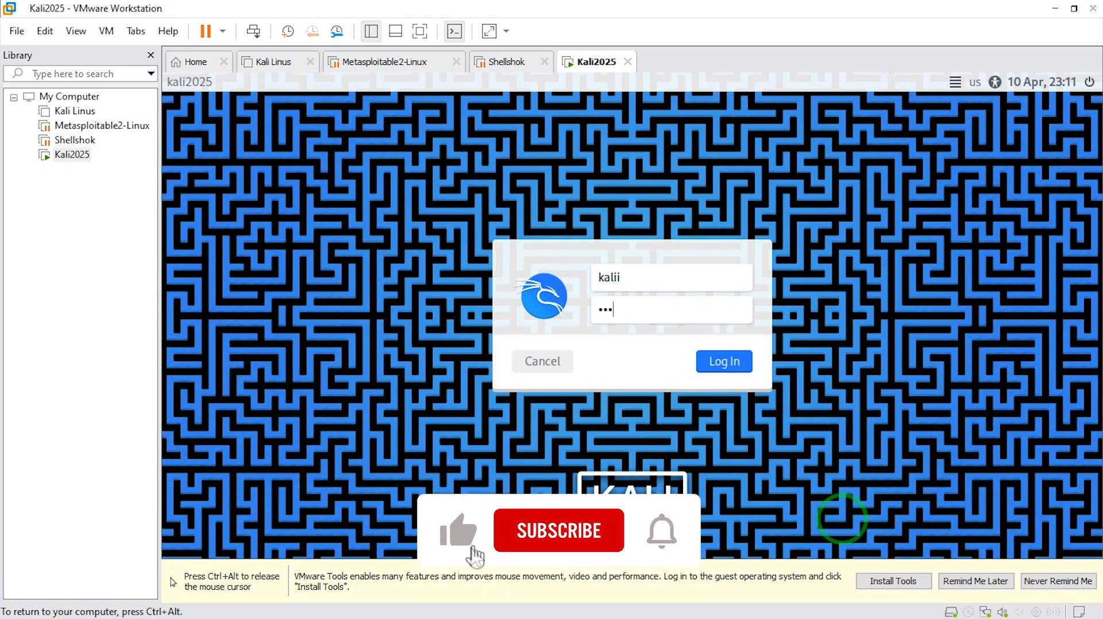
text(i)
key(Return)
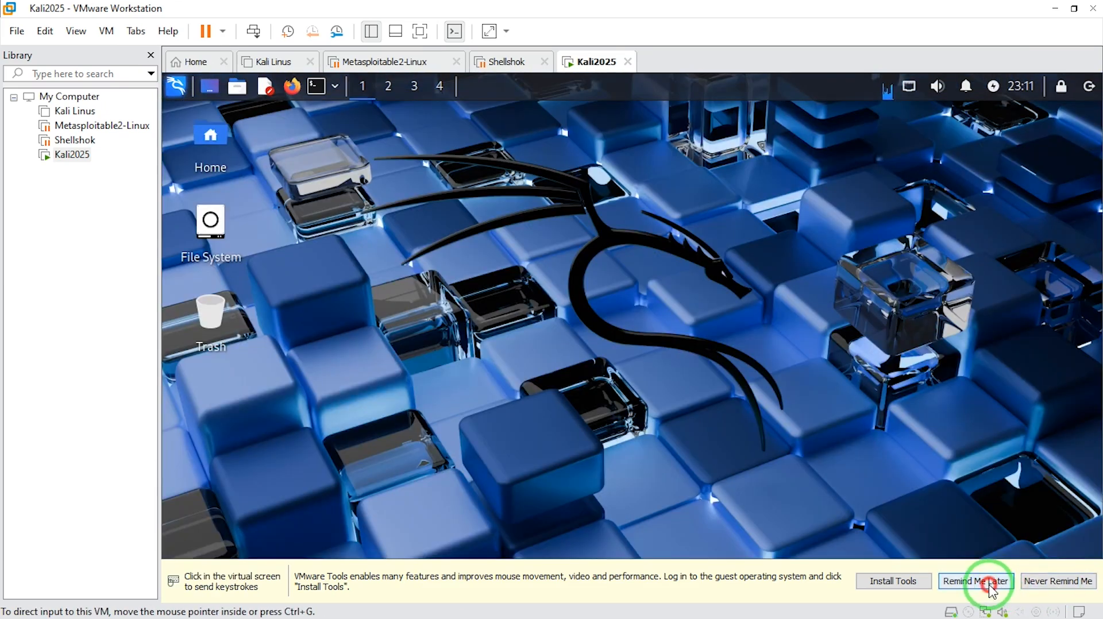
click(974, 580)
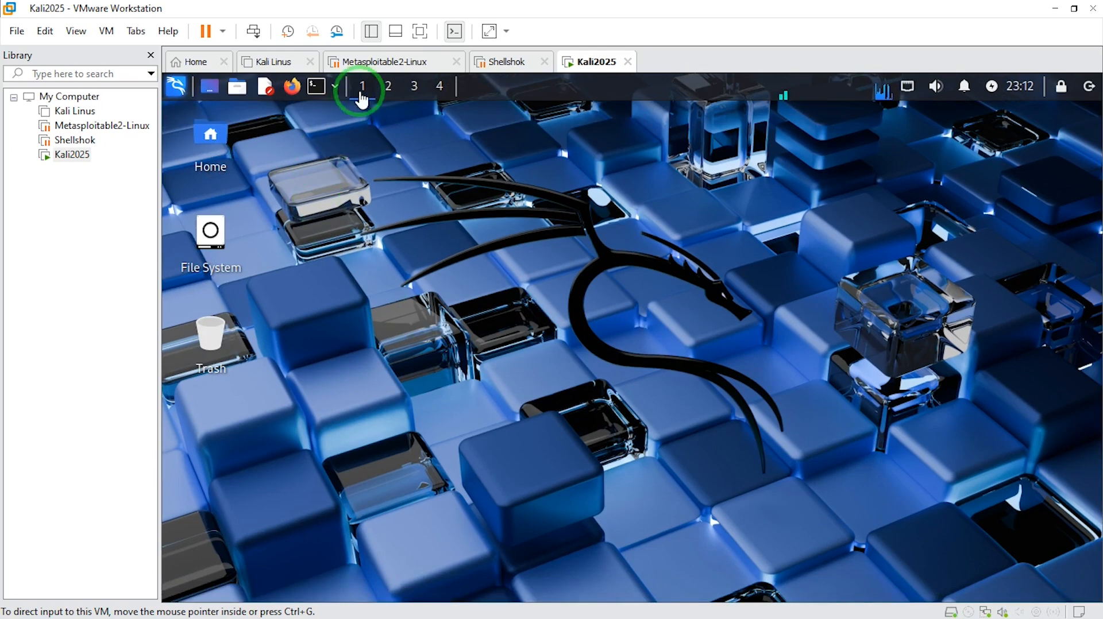
click(371, 31)
Launch a terminal from the desktop and run ifconfig, showing eth0 at 192.168.177.129
right_click(282, 146)
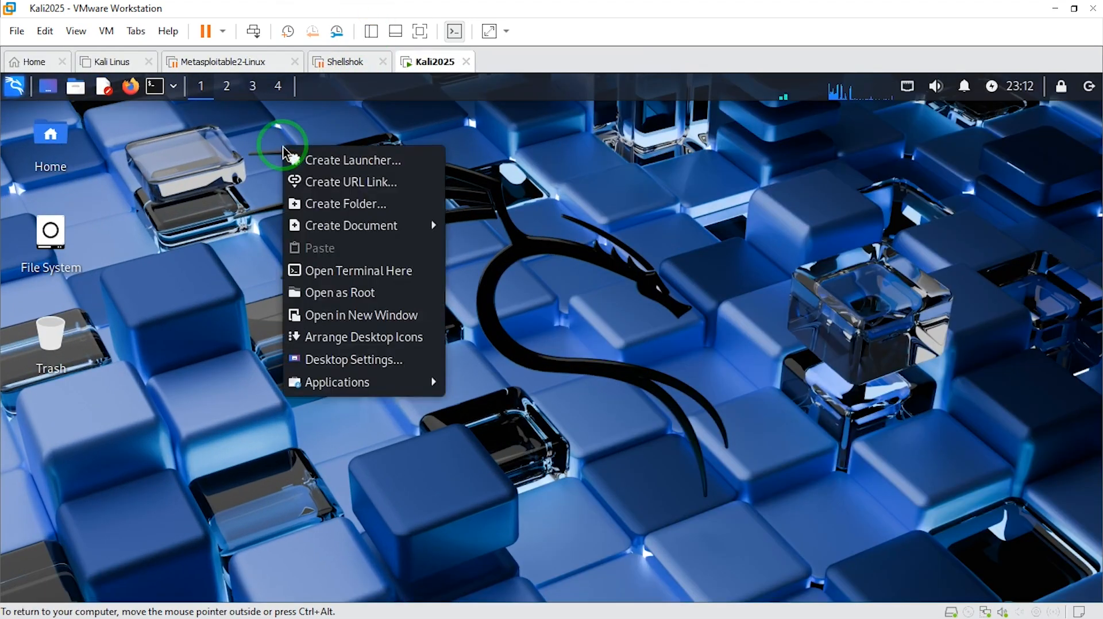
click(337, 270)
text(ifconf)
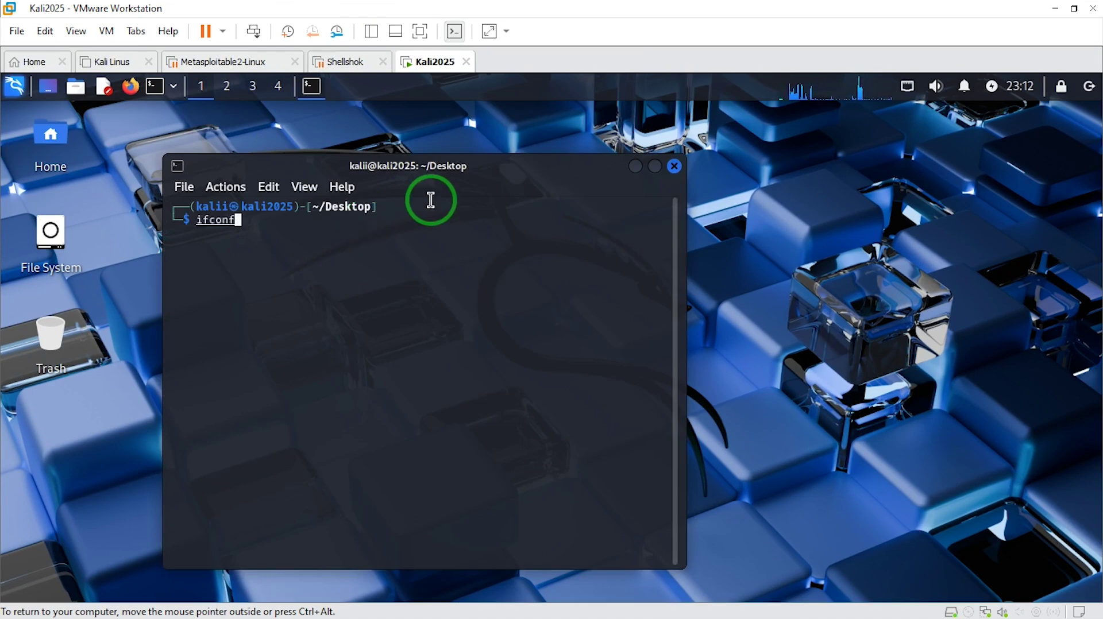
text(ig)
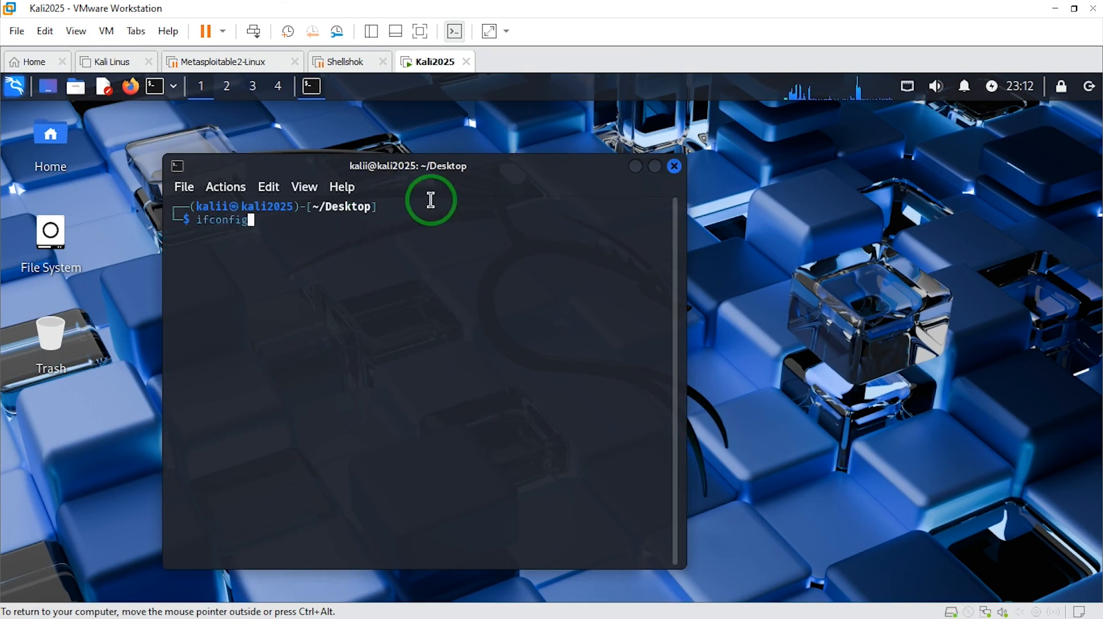
key(Return)
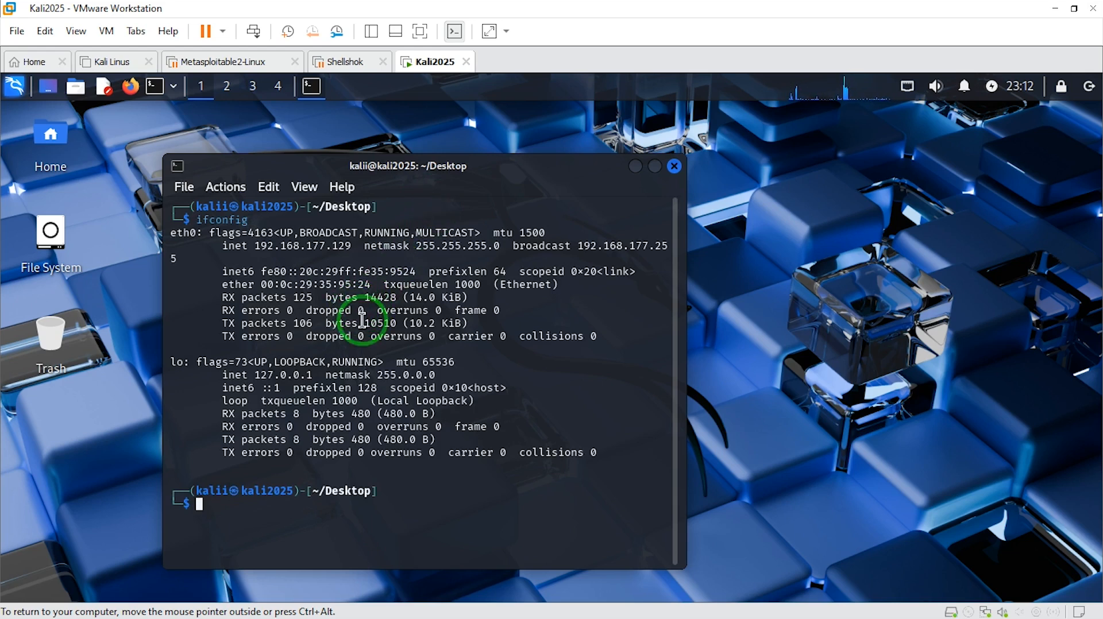
Enlarge the terminal text three times, widen the window, then minimize it
key(ctrl+shift+plus)
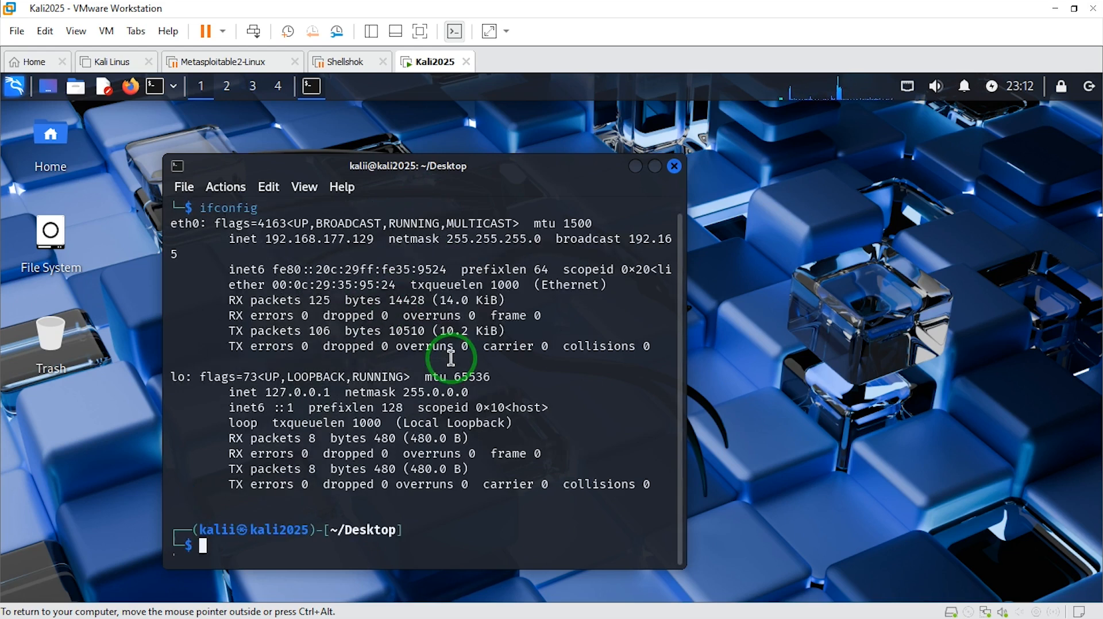
key(ctrl+shift+plus)
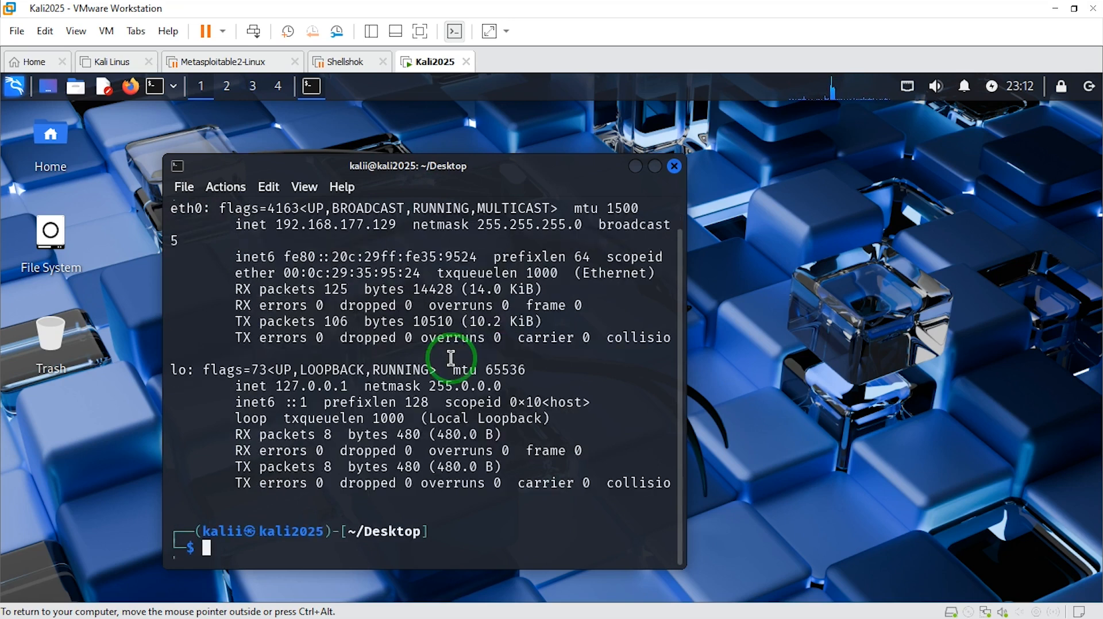
key(ctrl+shift+plus)
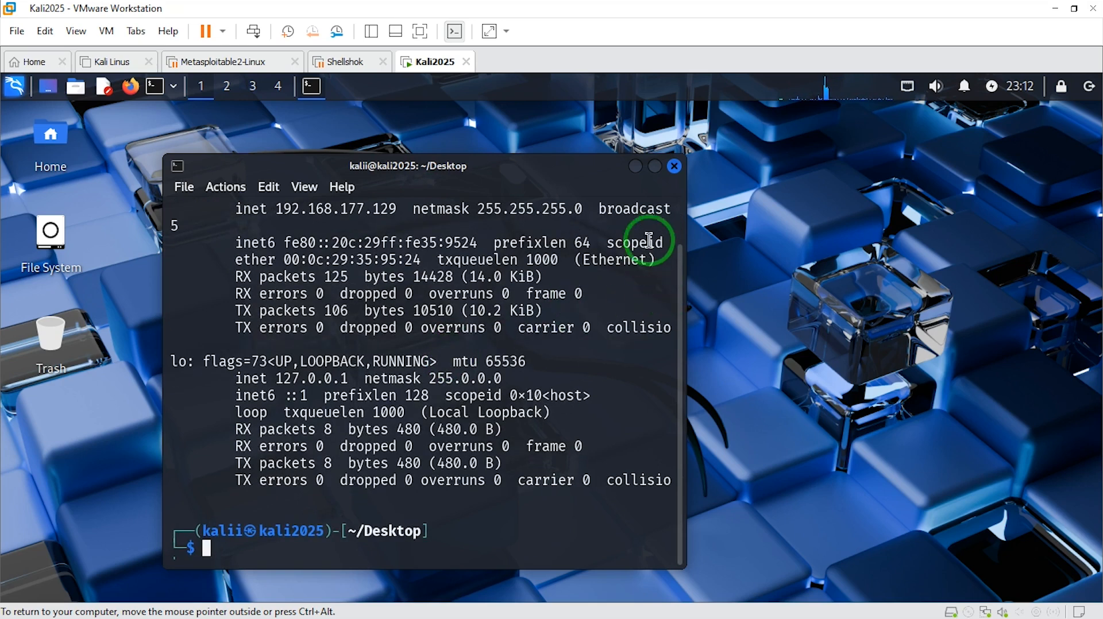
drag(683, 207, 872, 216)
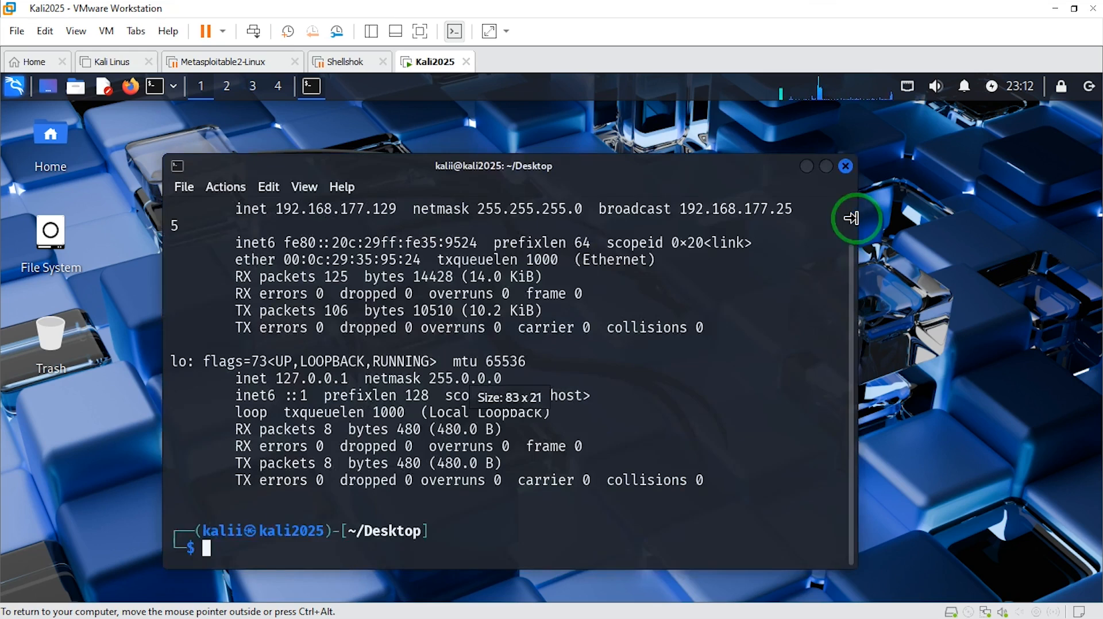
scroll(412, 292, up, 3)
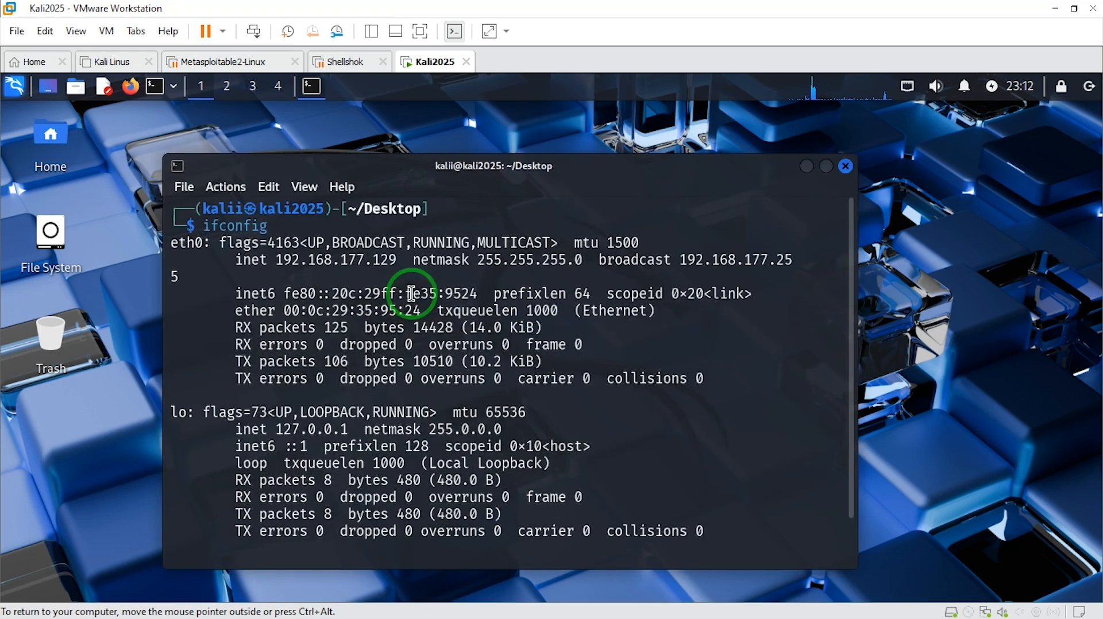
click(807, 166)
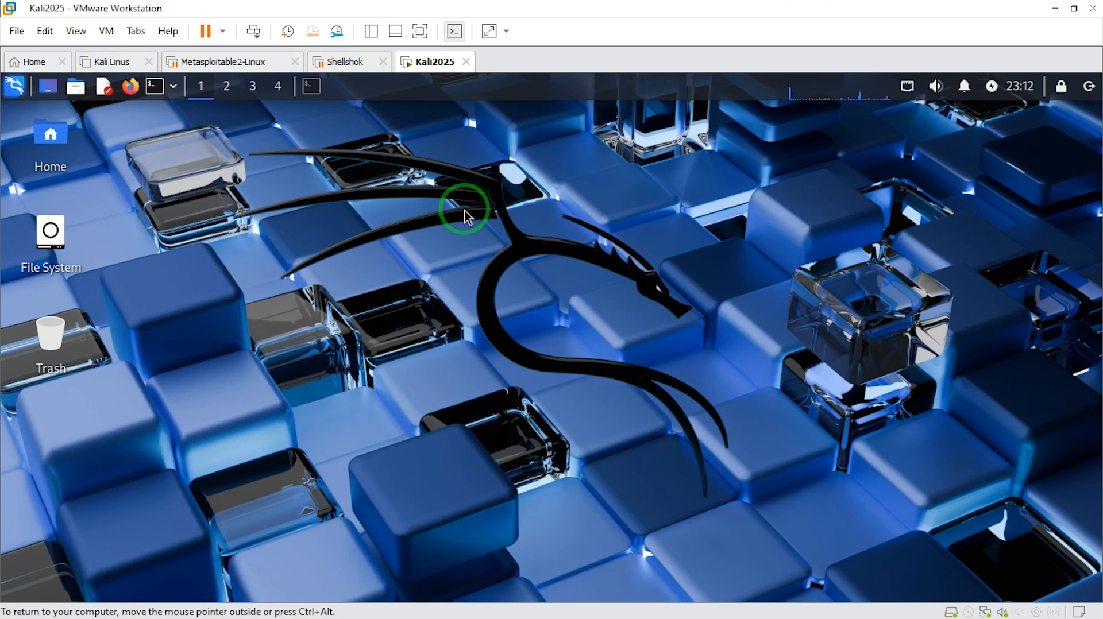